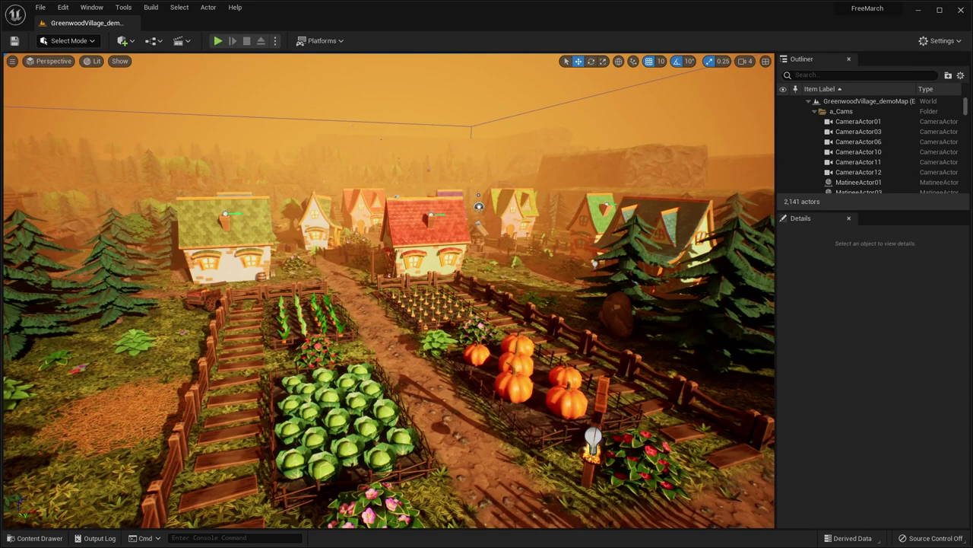
Fly across the village toward the signpost and pumpkin bed, then go full-screen.
right_click_drag(396, 229, 647, 90)
mouse_move(694, 151)
right_mouse_down()
mouse_move(662, 194)
mouse_move(695, 151)
right_mouse_up()
key("F11")
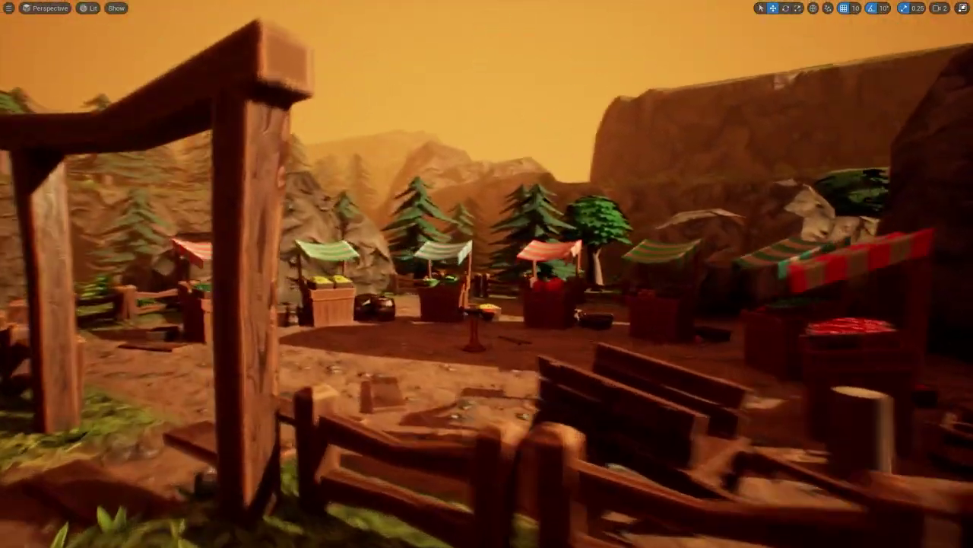
Fly past the gate, over the river and boat, and by the haystacks and shed toward the lighthouse.
right_click_drag(487, 274, 426, 273)
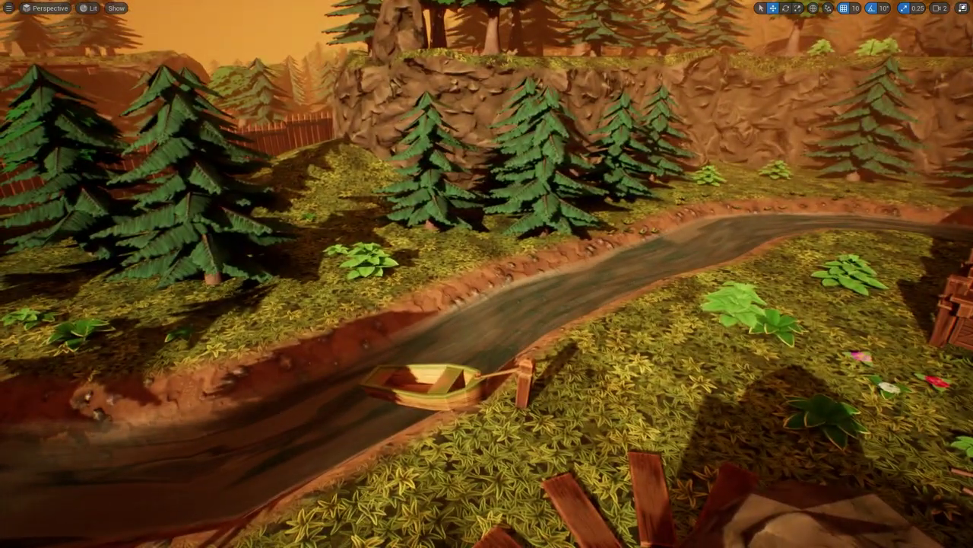
mouse_move(487, 274)
right_mouse_down()
mouse_move(487, 293)
mouse_move(460, 306)
mouse_move(479, 289)
mouse_move(481, 262)
right_mouse_up()
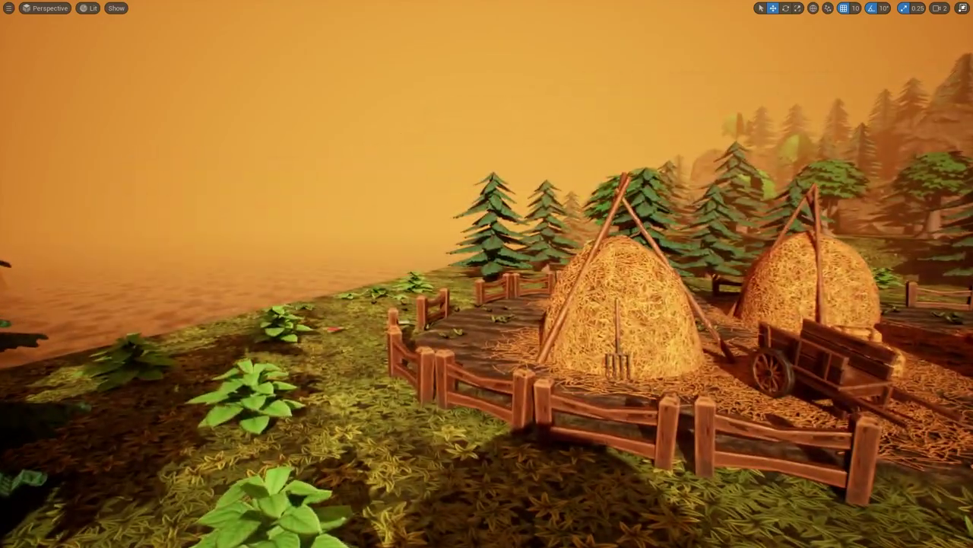
right_click_drag(481, 263, 546, 264)
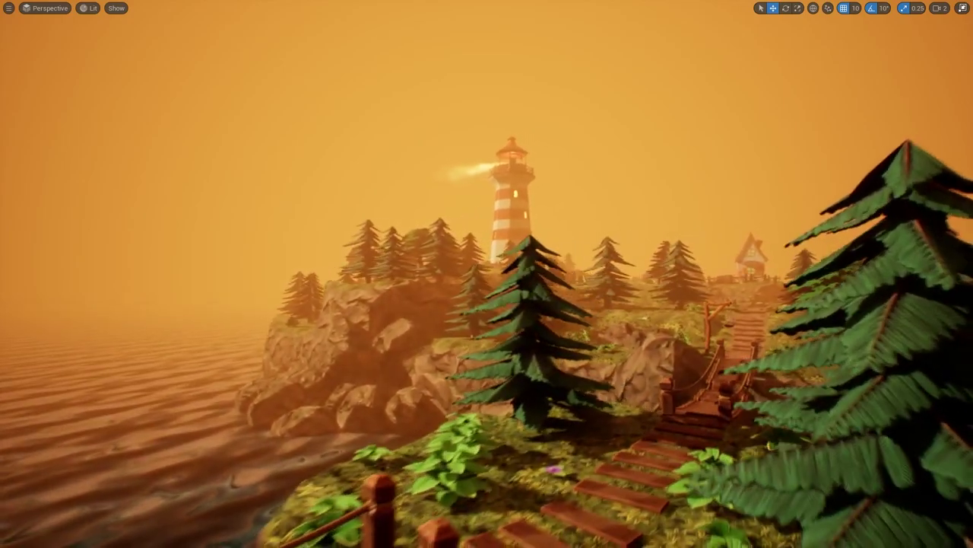
right_click_drag(546, 264, 529, 264)
scroll(528, 264, "up", 2)
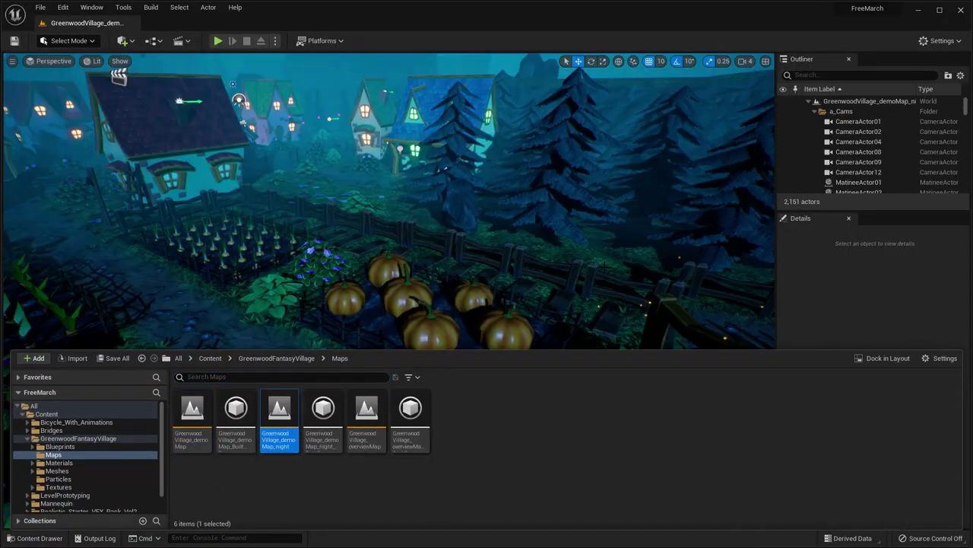
Pull back full-screen to a foggy aerial view of the night village, then restore the editor layout.
key("F11")
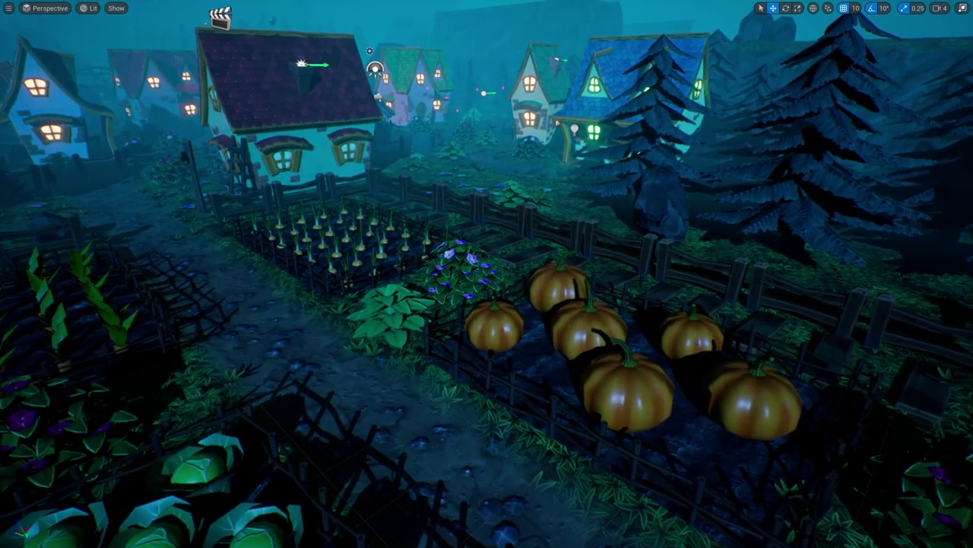
right_click_drag(487, 273, 486, 298)
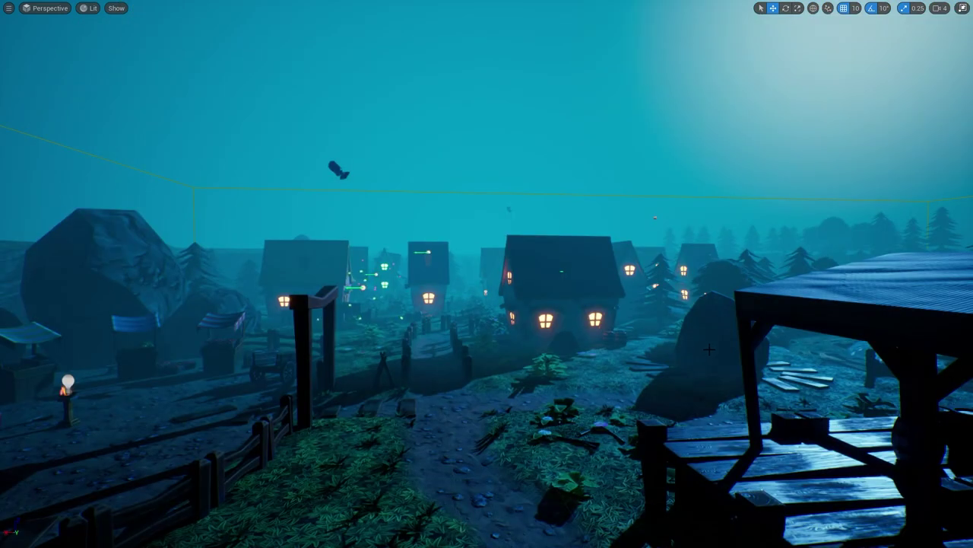
key("F11")
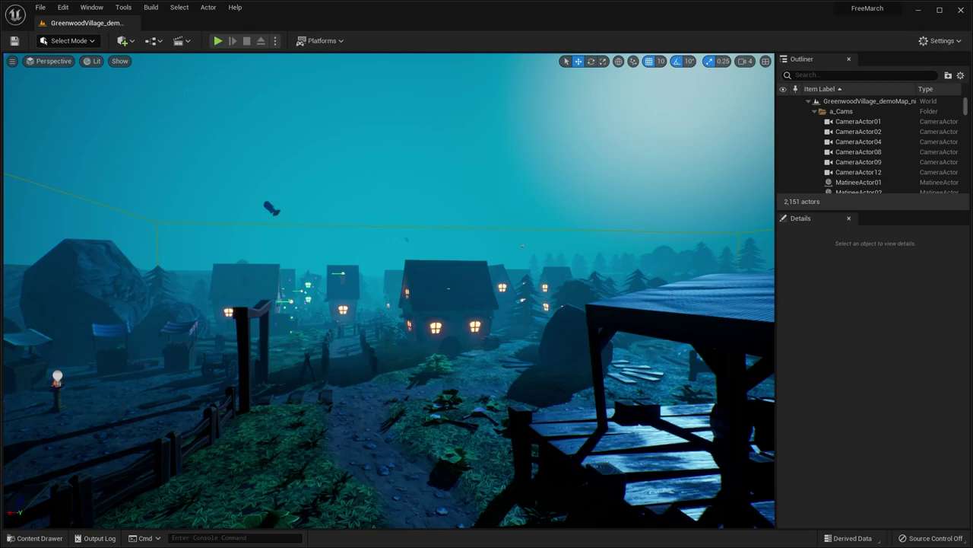
Load GreenwoodVillage_overviewMap from the Content Drawer and move toward the lighthouse.
left_click(42, 539)
double_click(367, 418)
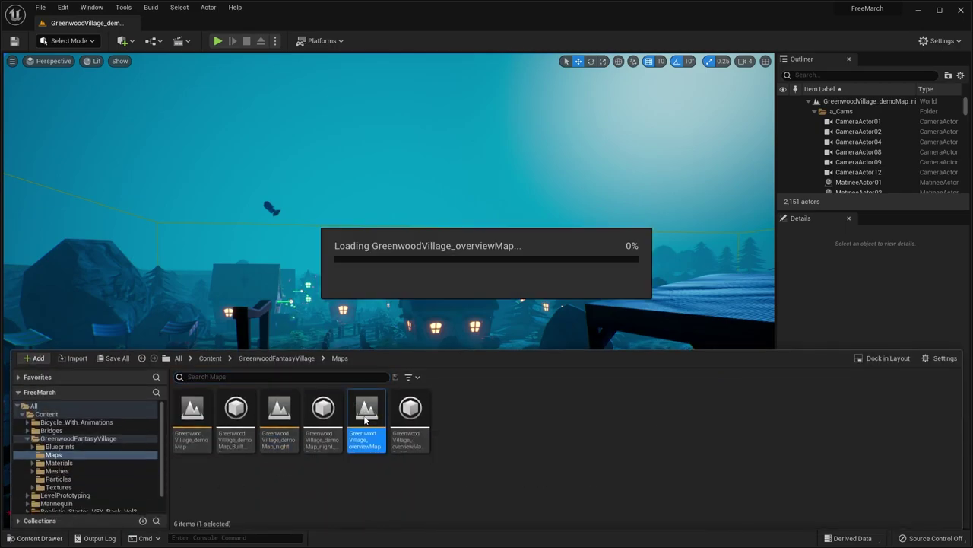
right_click_drag(530, 302, 530, 302)
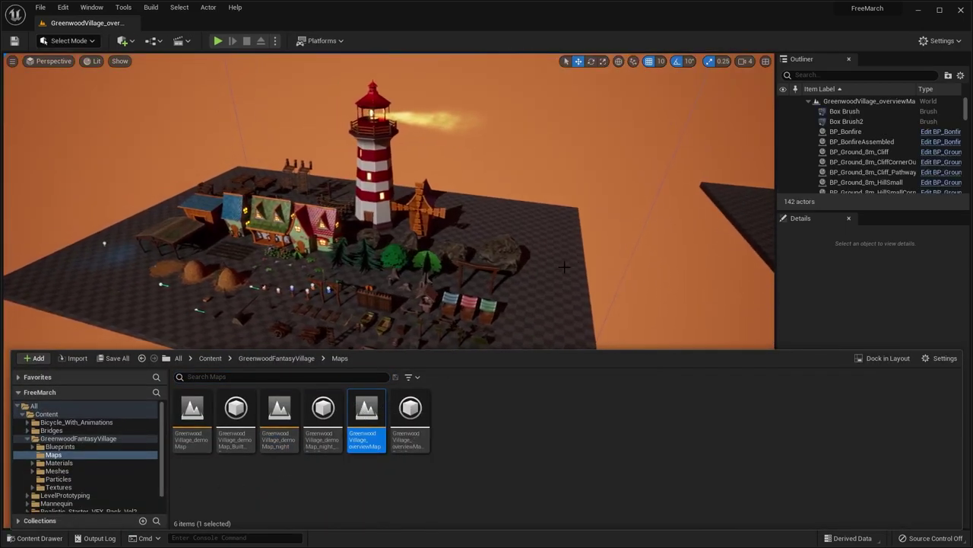
Fly full-screen past the haystacks, props and lighthouse, then pull back over the grass terrain tiles.
key("F11")
right_click_drag(571, 262, 536, 261)
right_click_drag(434, 364, 434, 364)
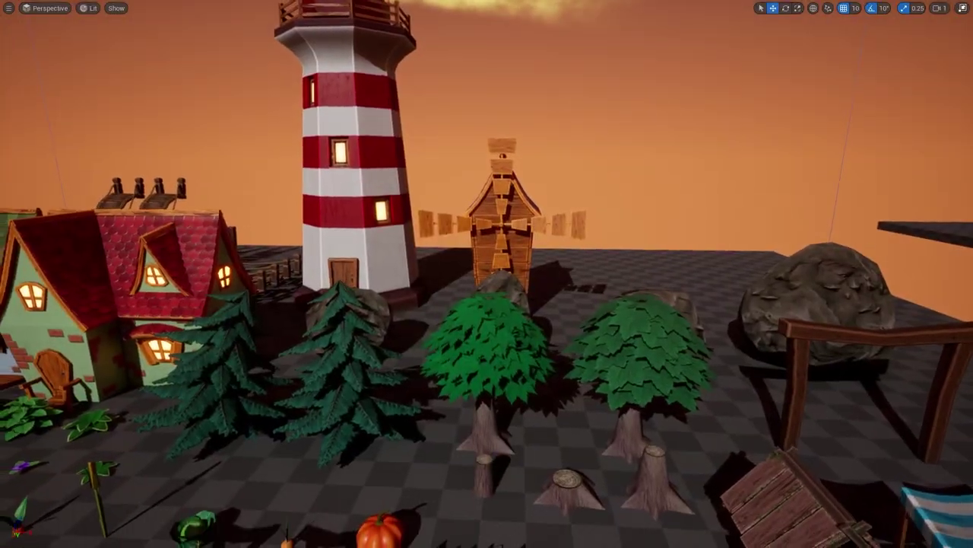
right_click_drag(434, 364, 435, 365)
right_click_drag(308, 163, 628, 338)
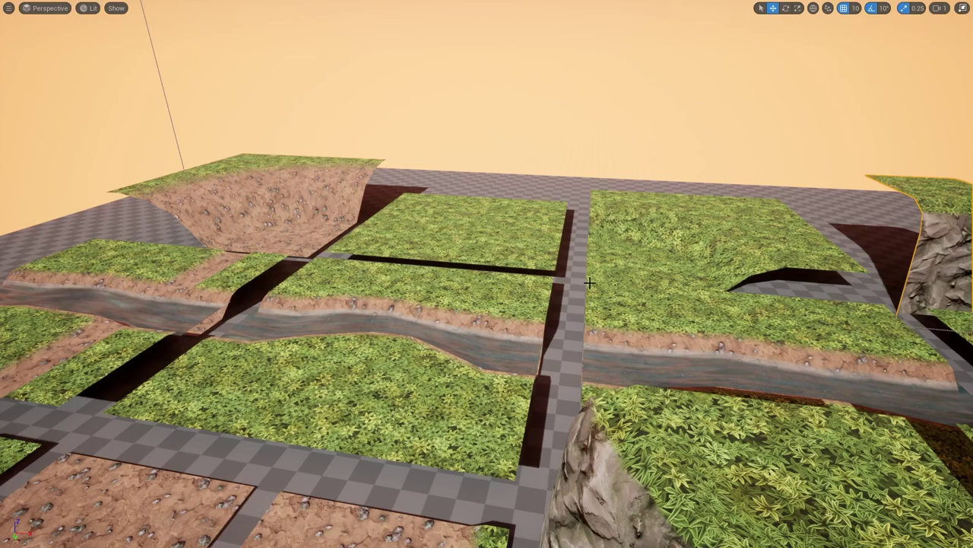
Exit full screen and fly out for a wide view of the steel arch bridge.
key("F11")
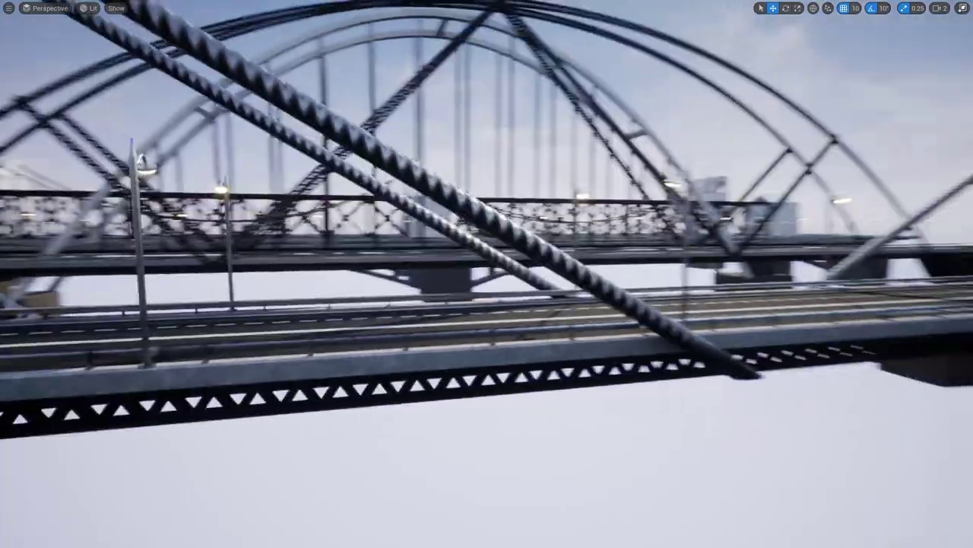
right_click_drag(652, 254, 753, 254)
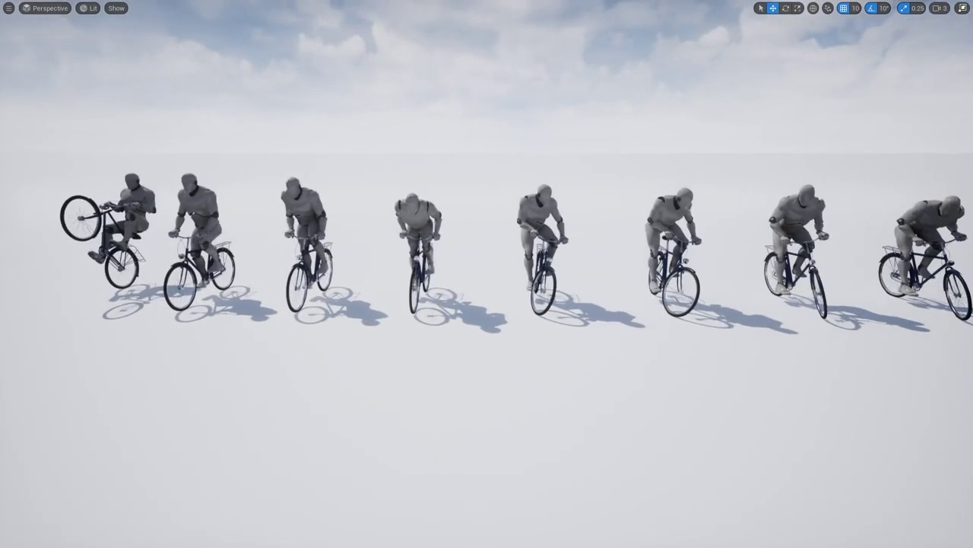
Play-test the bicycle animations level by running the character forward, then browse the Content Drawer.
key("F11")
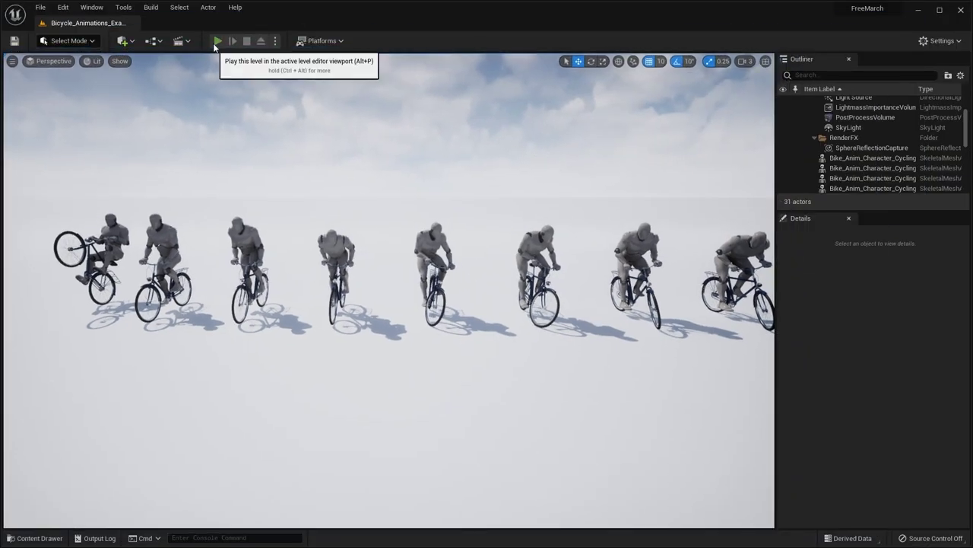
left_click(218, 41)
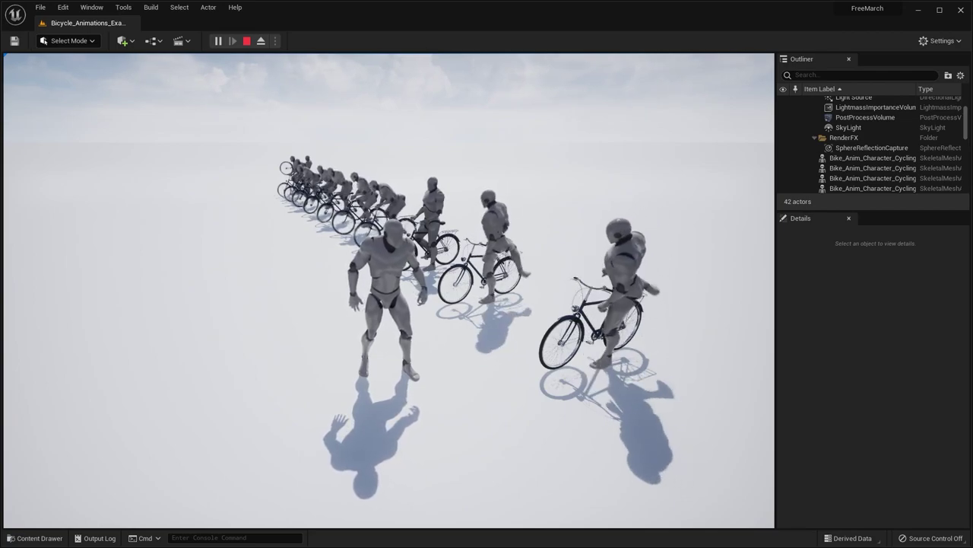
key("w")
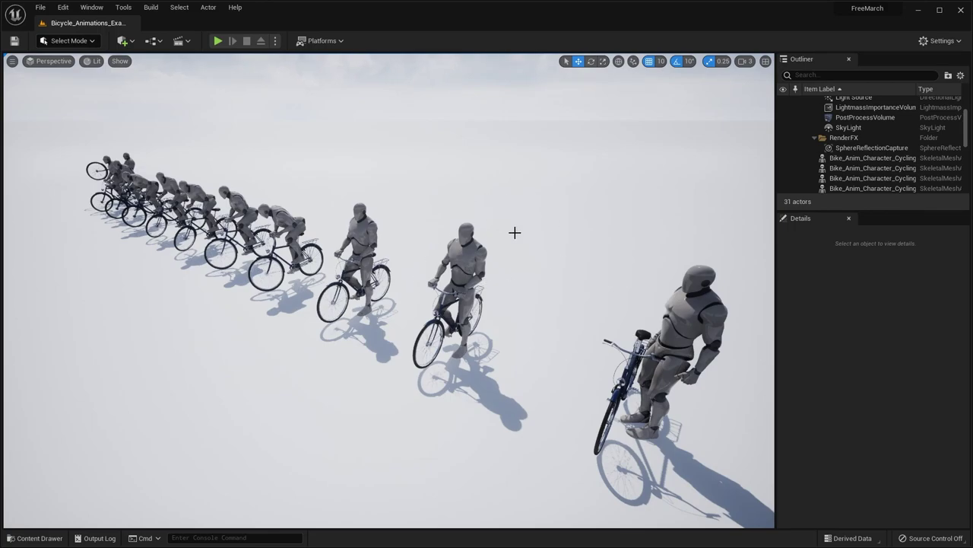
left_click(30, 538)
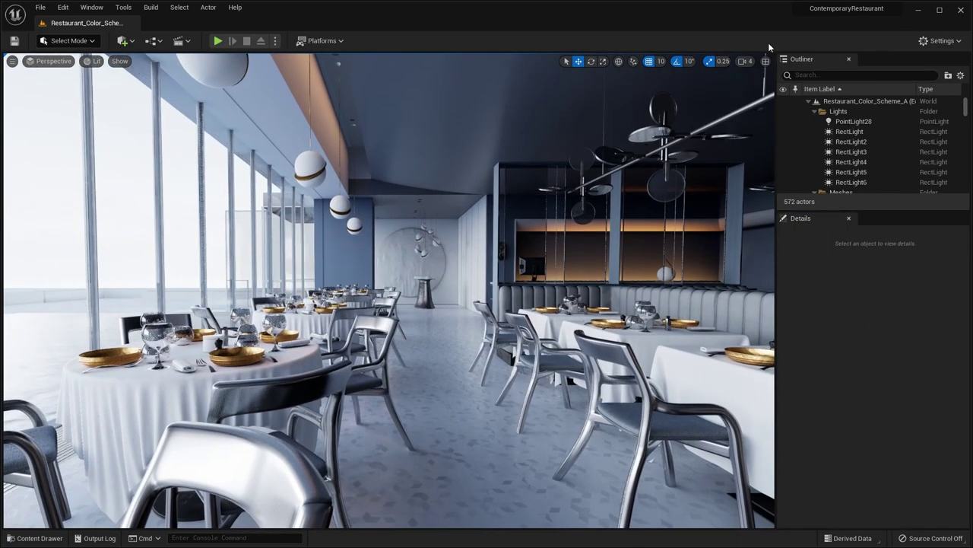
Lower the camera speed to 2 and fly slowly past the restaurant windows and dining booth.
left_click(746, 62)
mouse_move(685, 228)
right_mouse_down()
mouse_move(456, 232)
mouse_move(677, 232)
right_mouse_up()
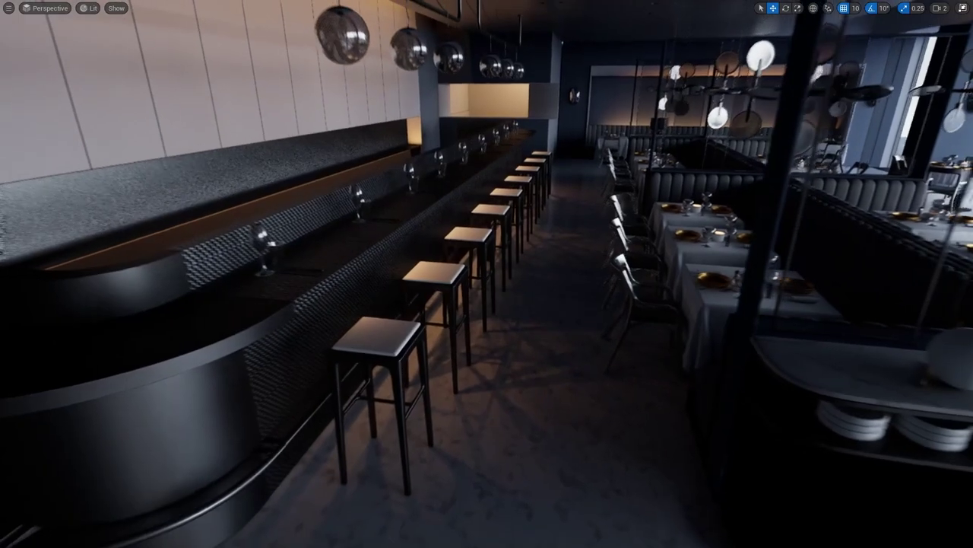
mouse_move(682, 232)
right_mouse_down()
mouse_move(655, 232)
mouse_move(697, 232)
mouse_move(648, 232)
mouse_move(697, 232)
mouse_move(670, 232)
right_mouse_up()
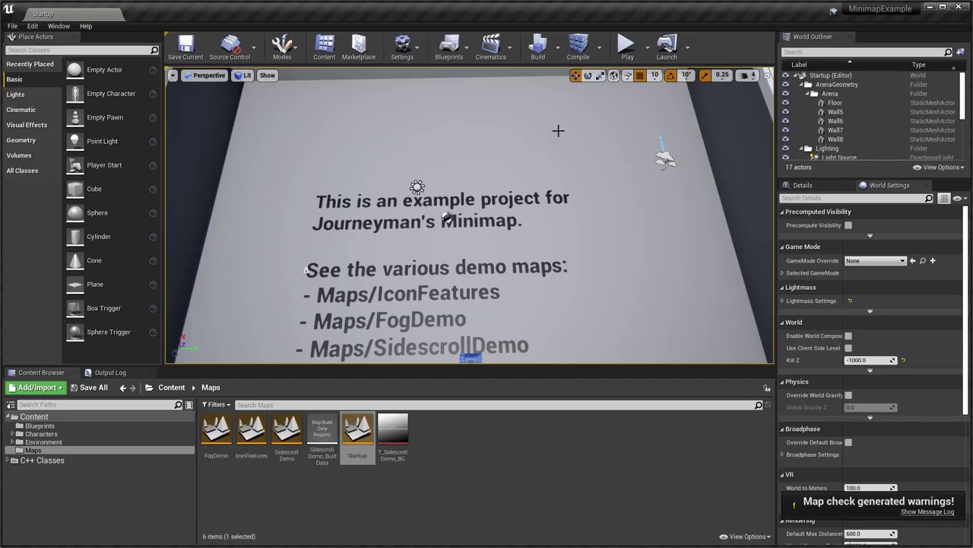
right_click_drag(558, 130, 560, 141)
Play the minimap Startup map and walk the character forward across the floor text.
left_click(626, 47)
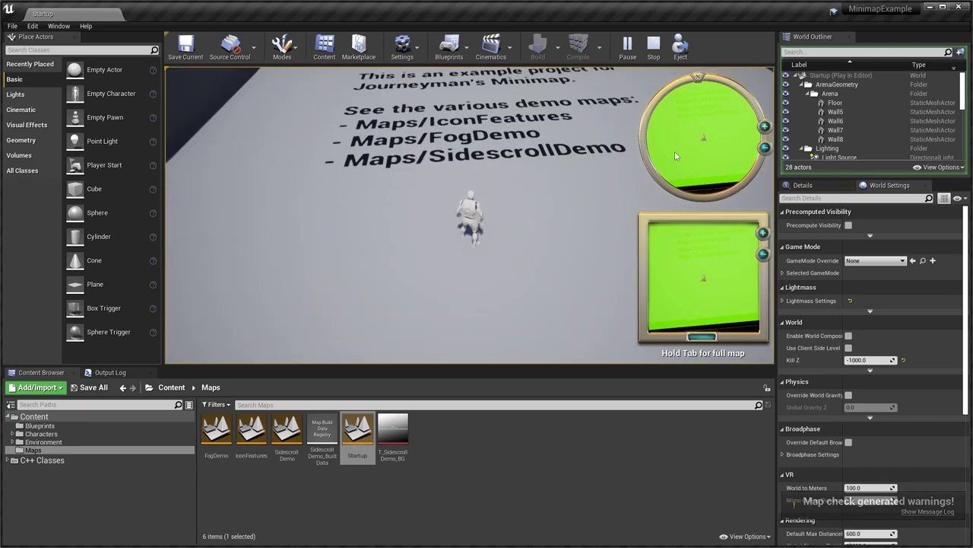
key("w")
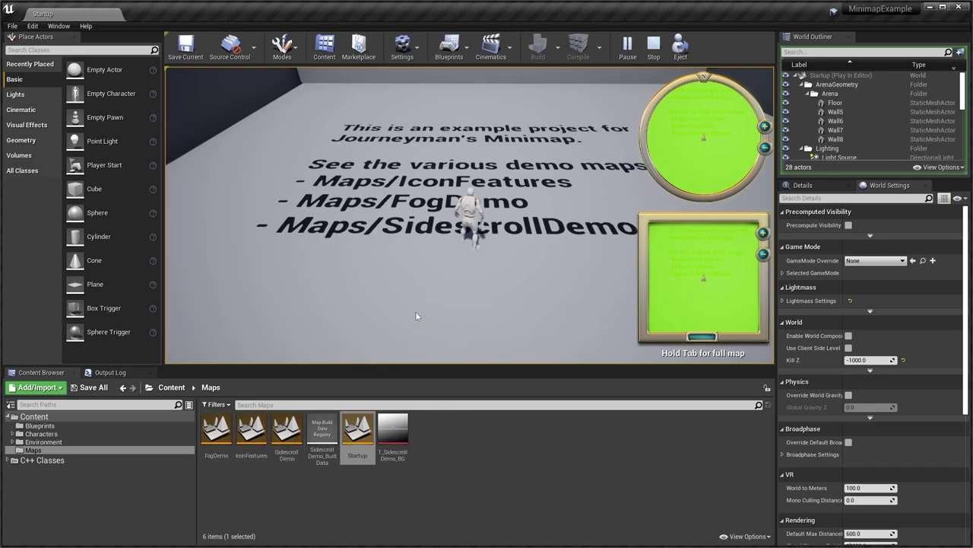
key("w")
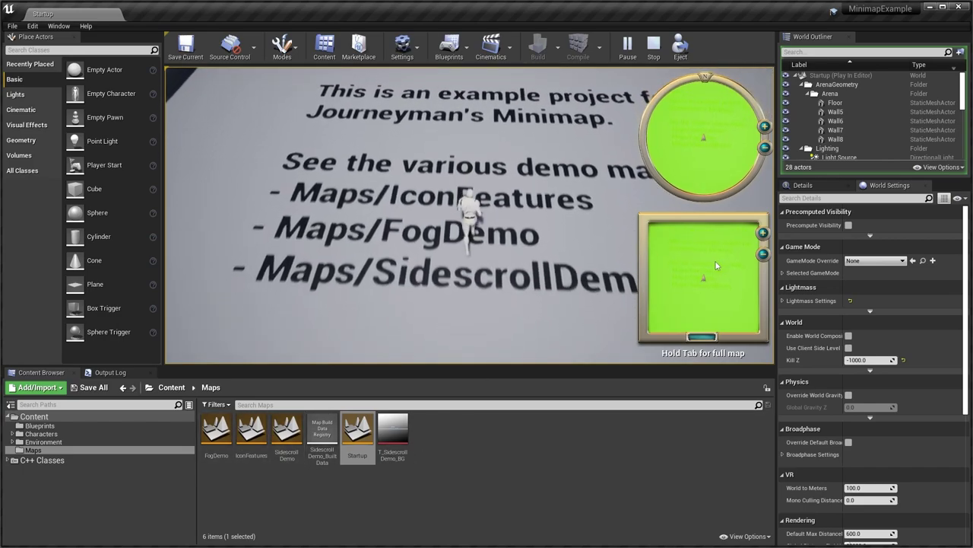
key("w")
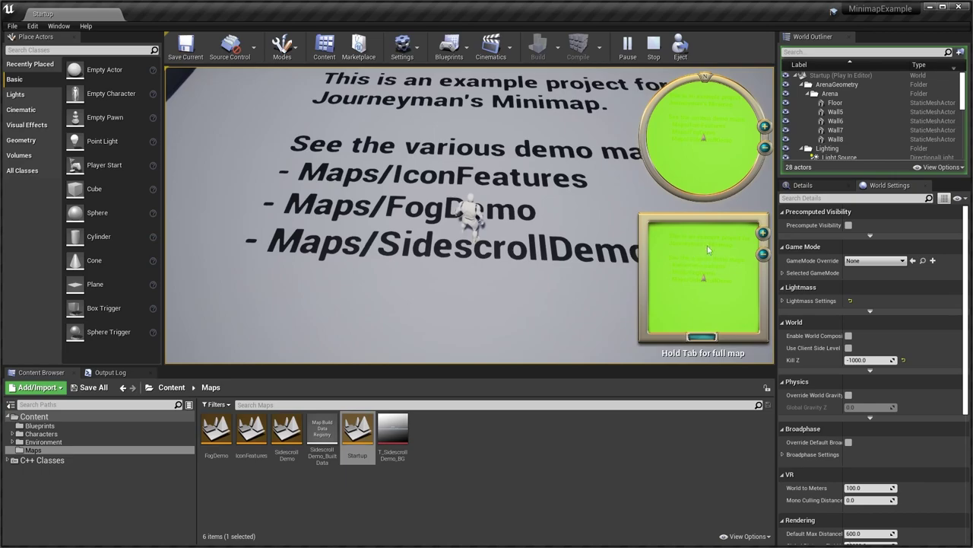
key("w")
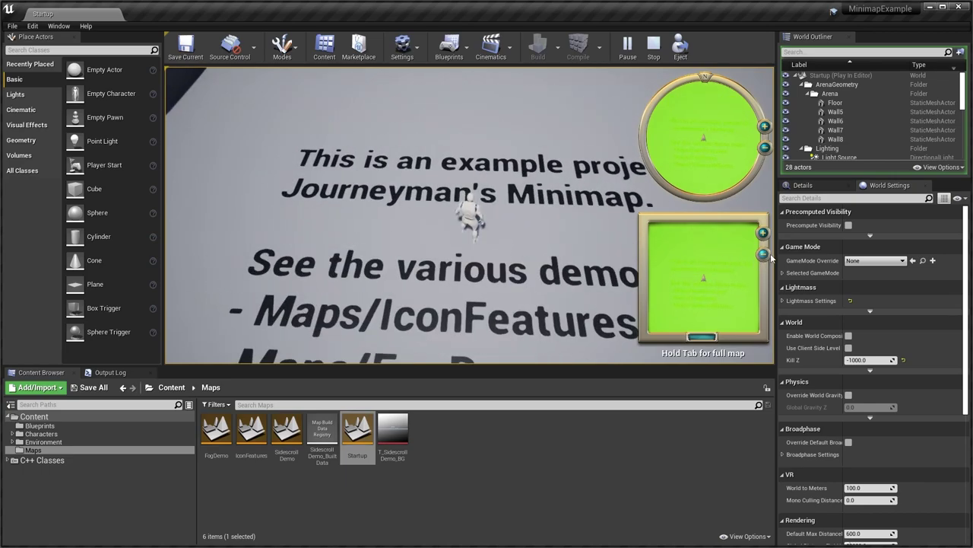
key("w")
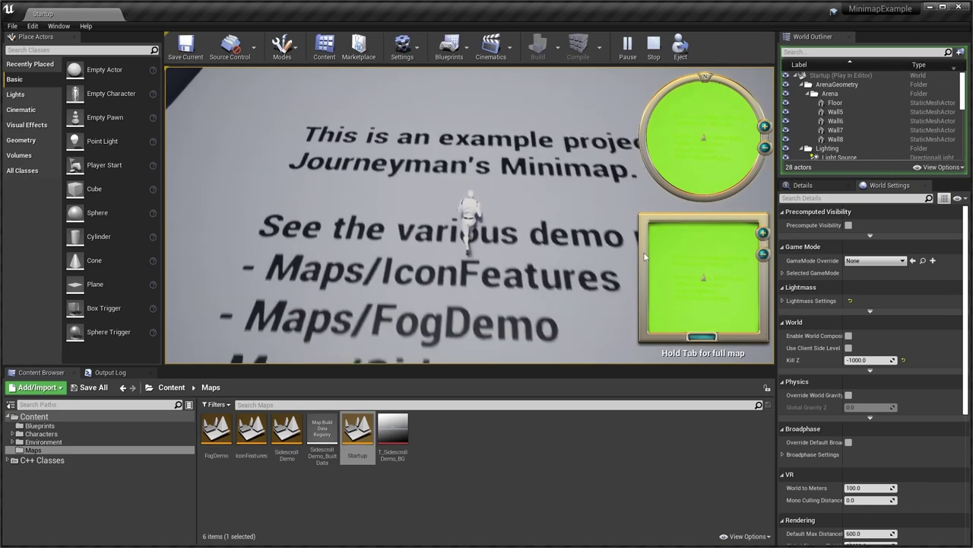
Switch to the FogDemo map, confirming the end of the Play In Editor session.
key("Tab")
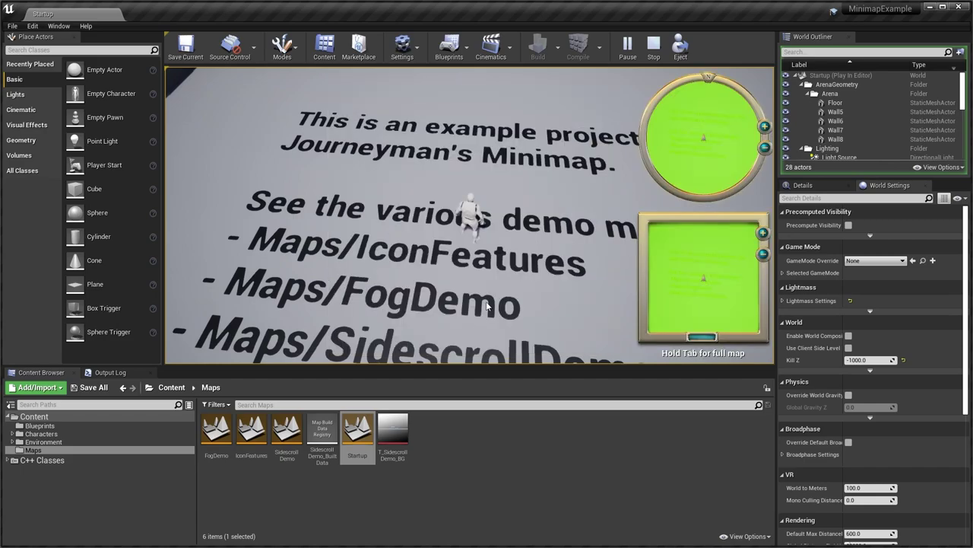
double_click(216, 431)
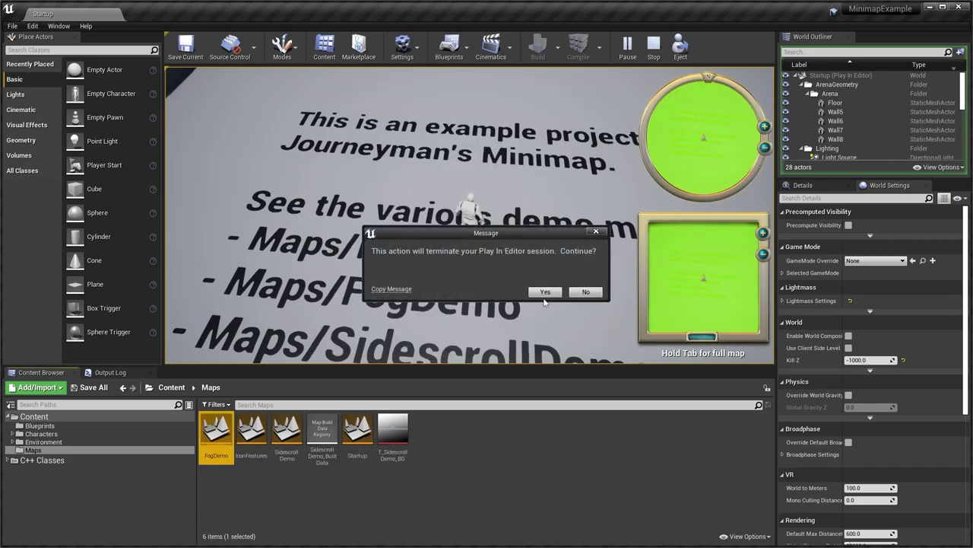
left_click(582, 293)
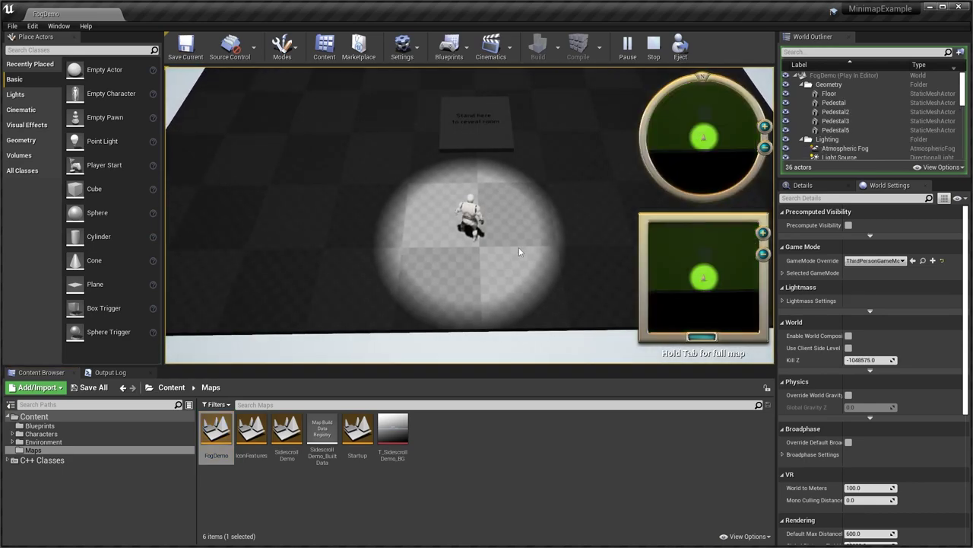
Run onto the reveal room pad, then head toward the three labelled pedestals.
key("a")
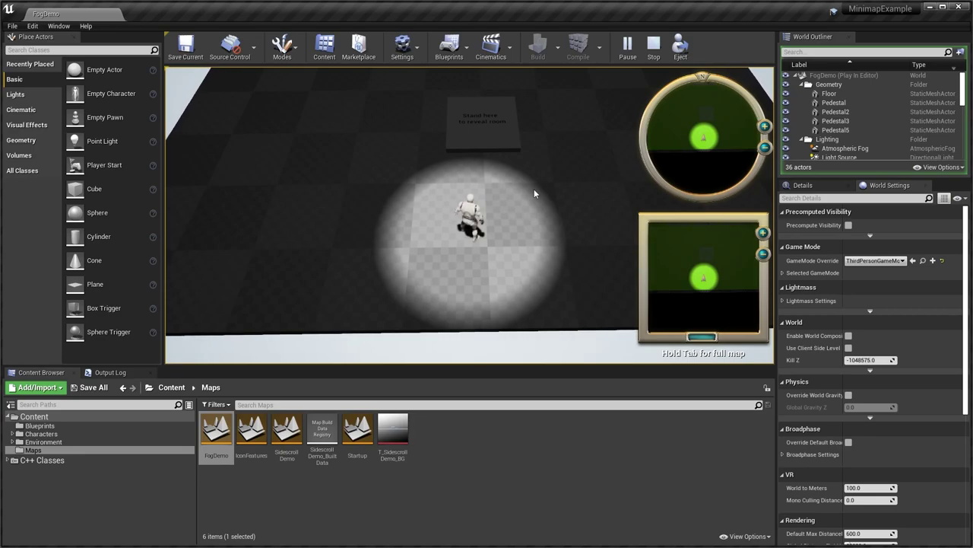
key("w")
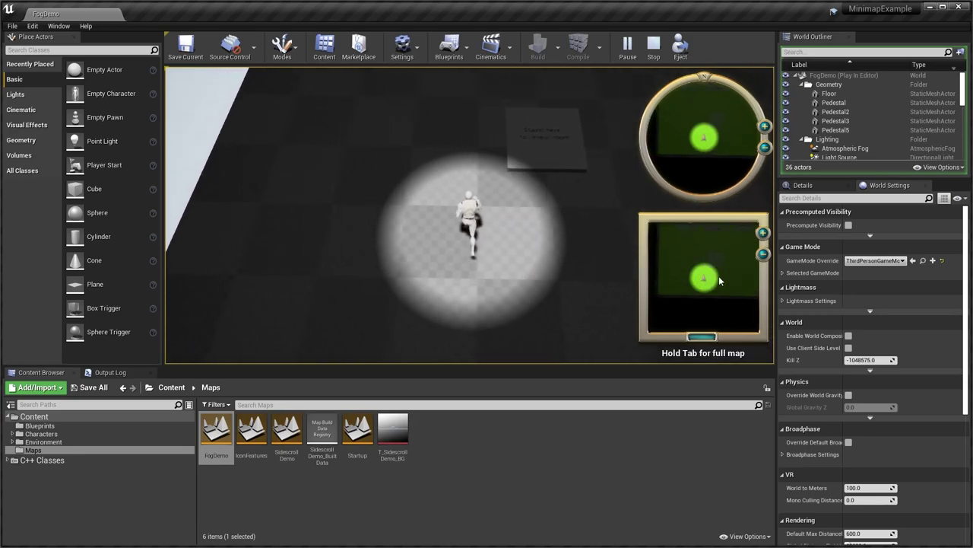
key("d")
key("w")
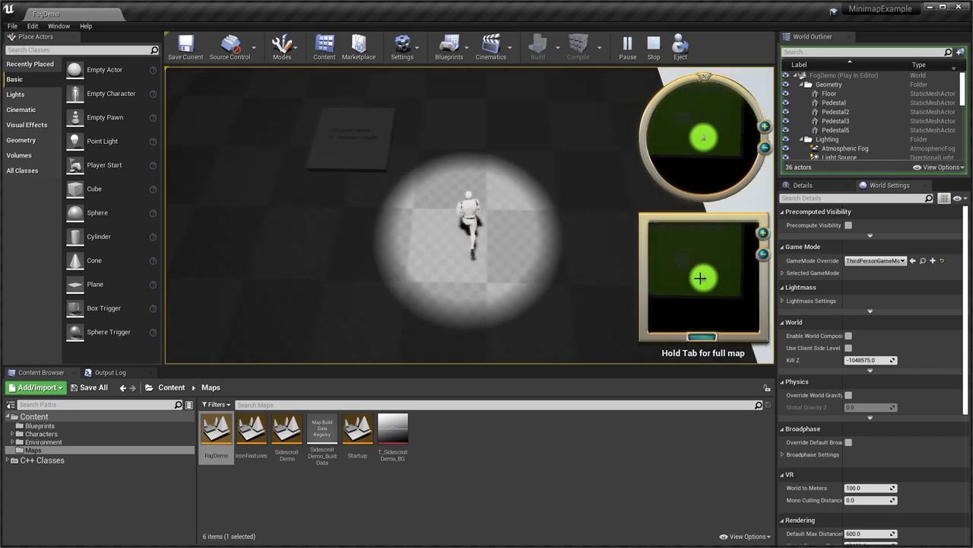
key("w")
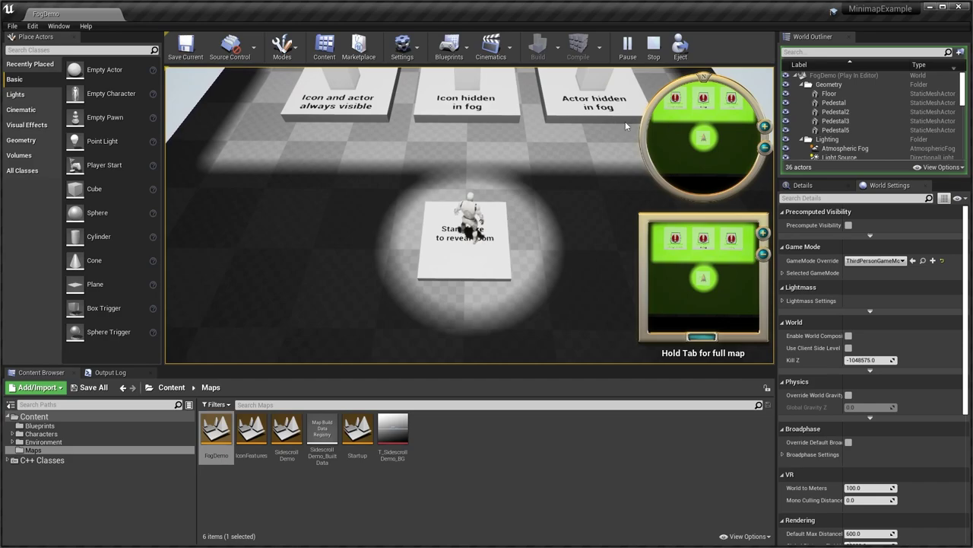
right_click_drag(582, 200, 285, 164)
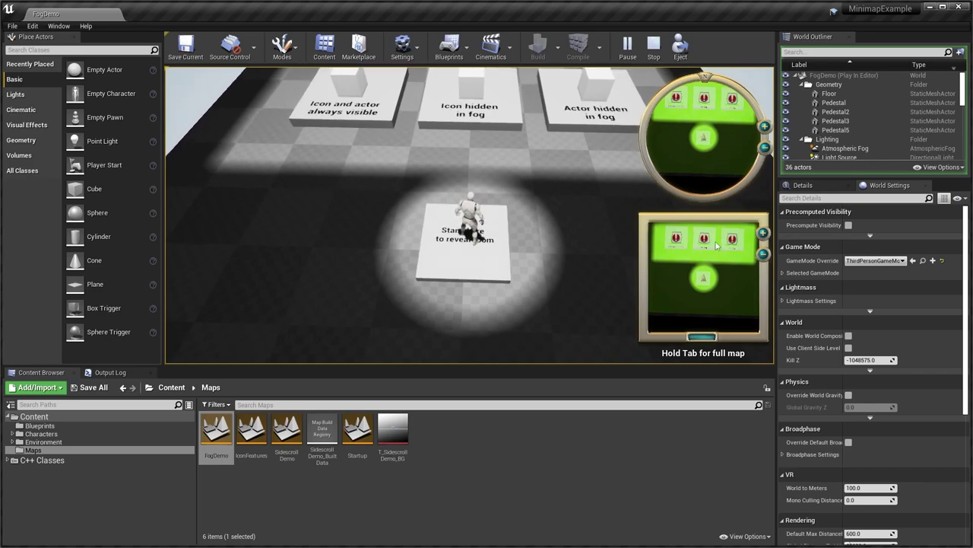
Visit the 'Icon and actor always visible' pedestal, then the 'Icon hidden in fog' pedestal.
key("w")
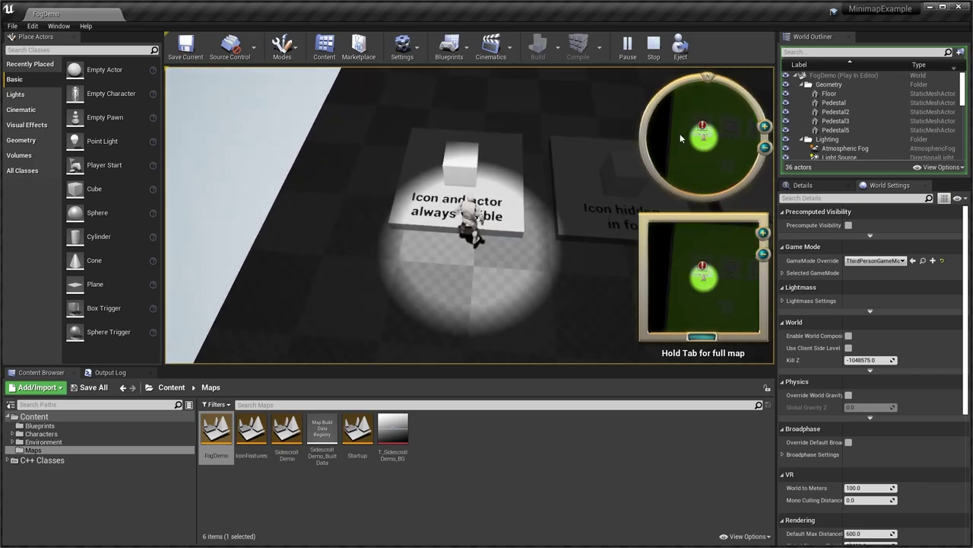
key("s")
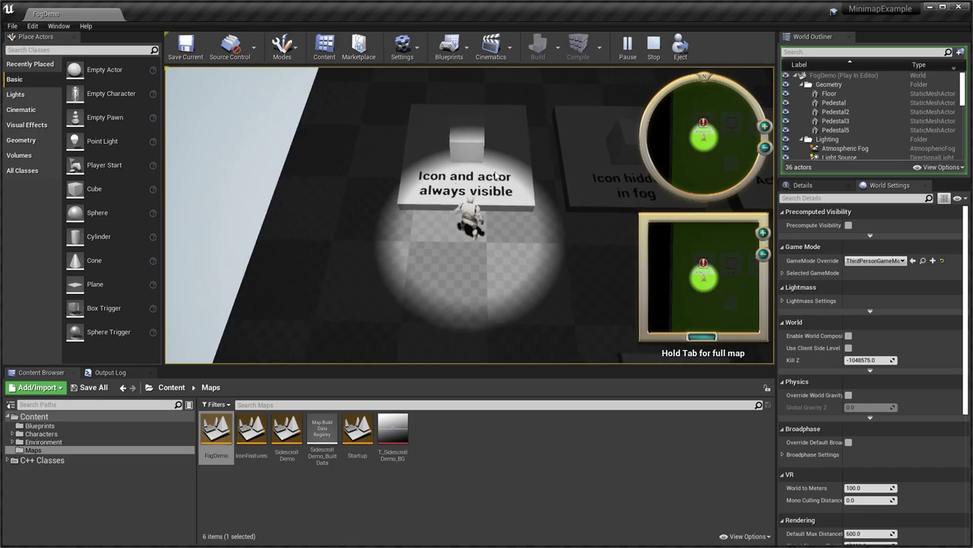
key("s")
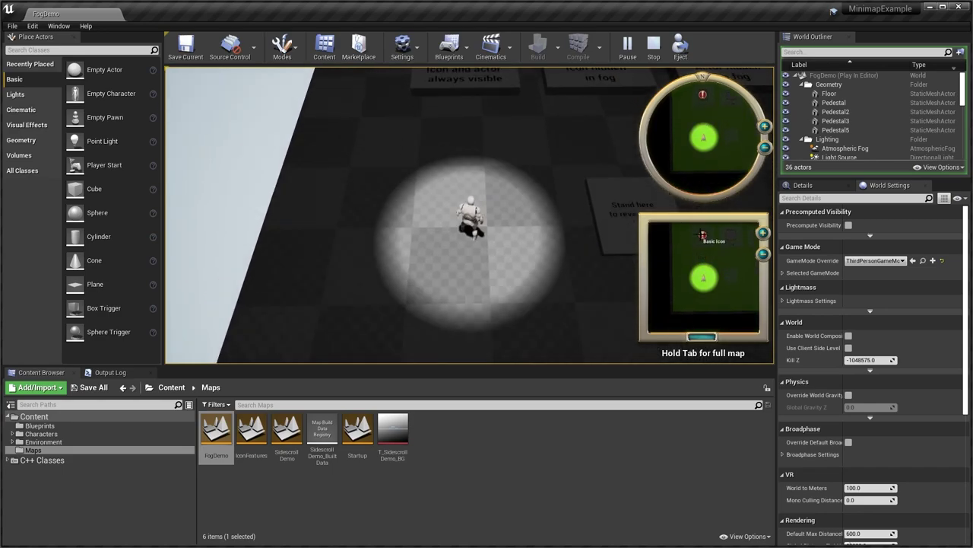
key("w")
key("w")
key("s")
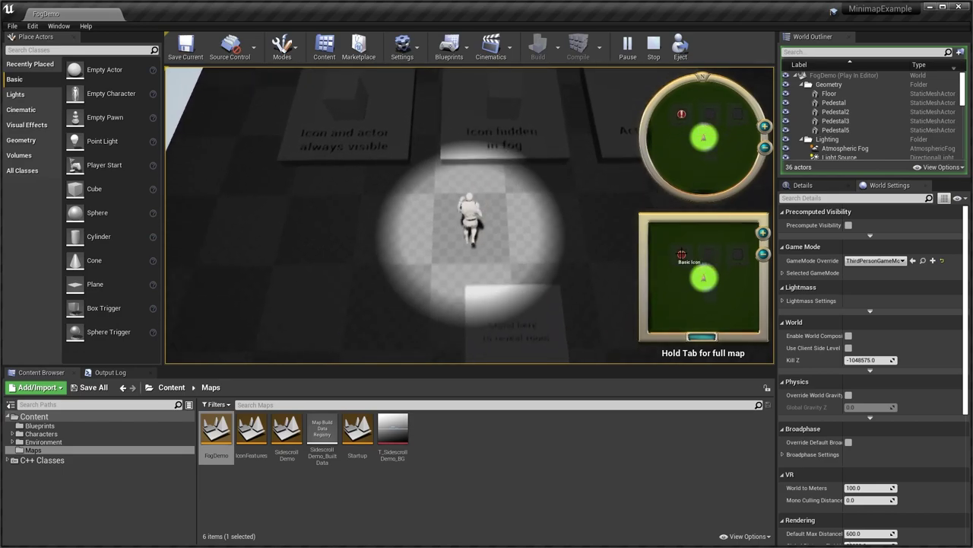
key("w")
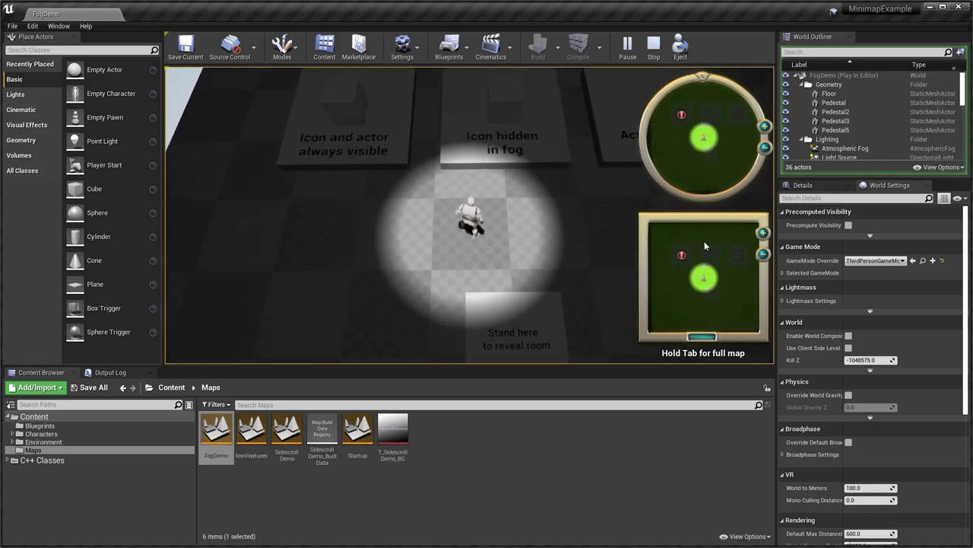
key("w")
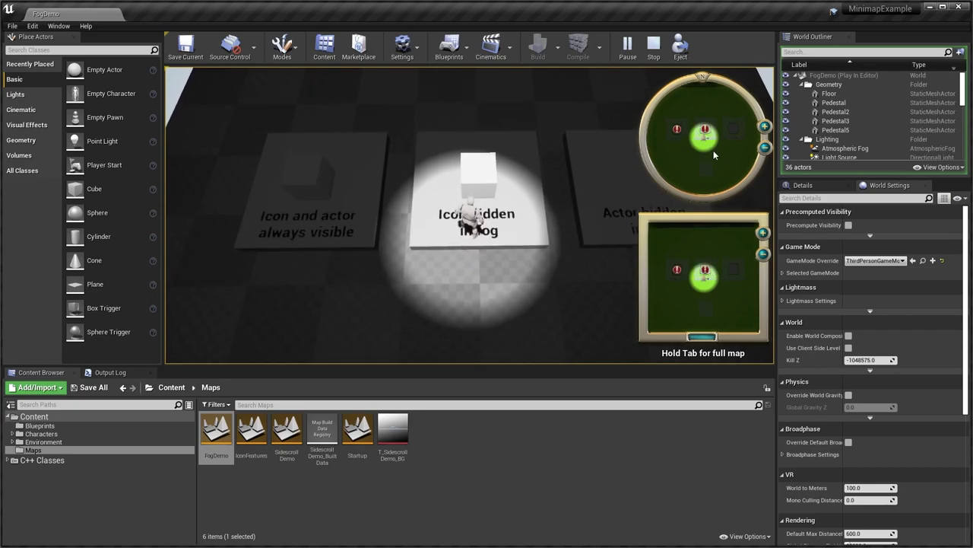
Step onto the 'Actor hidden in fog' pedestal and stay within the lit circle.
key("d")
key("s")
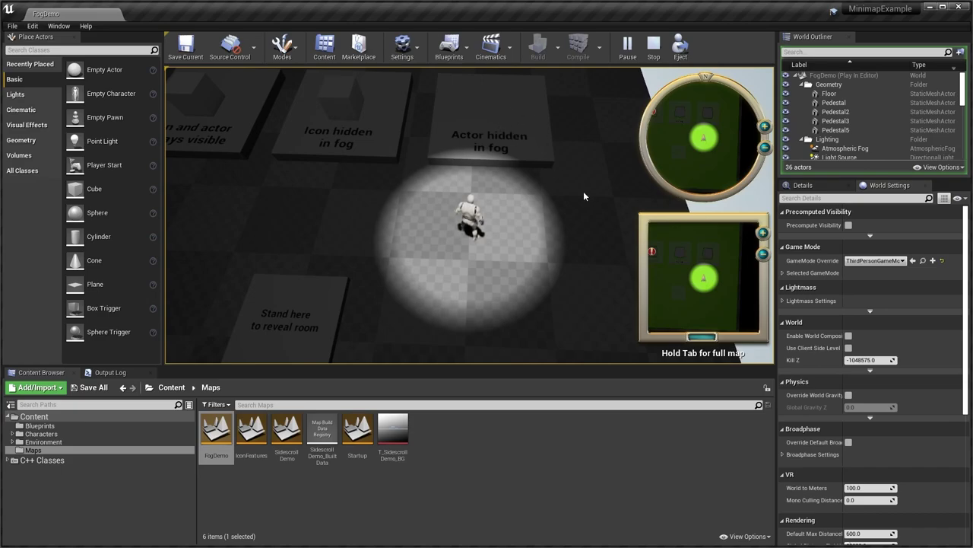
key("w")
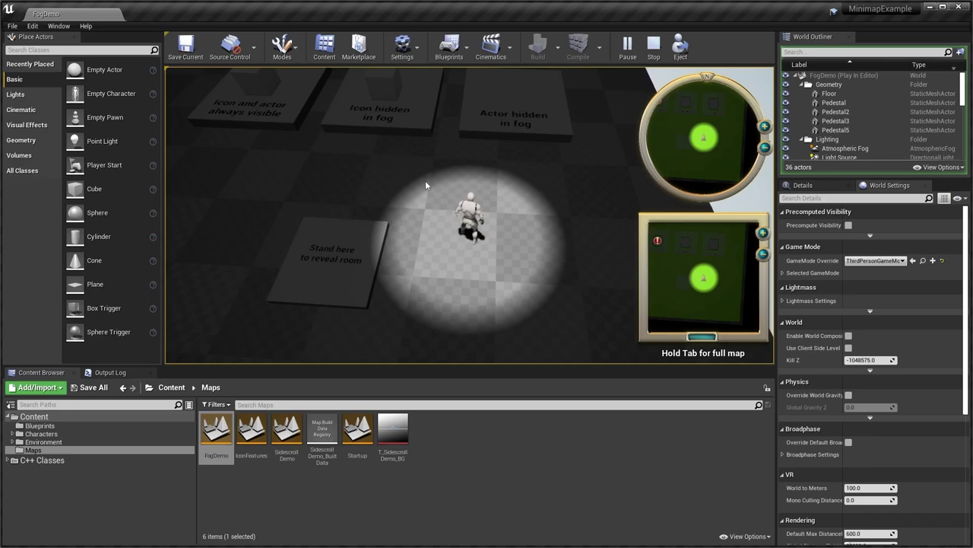
key("d")
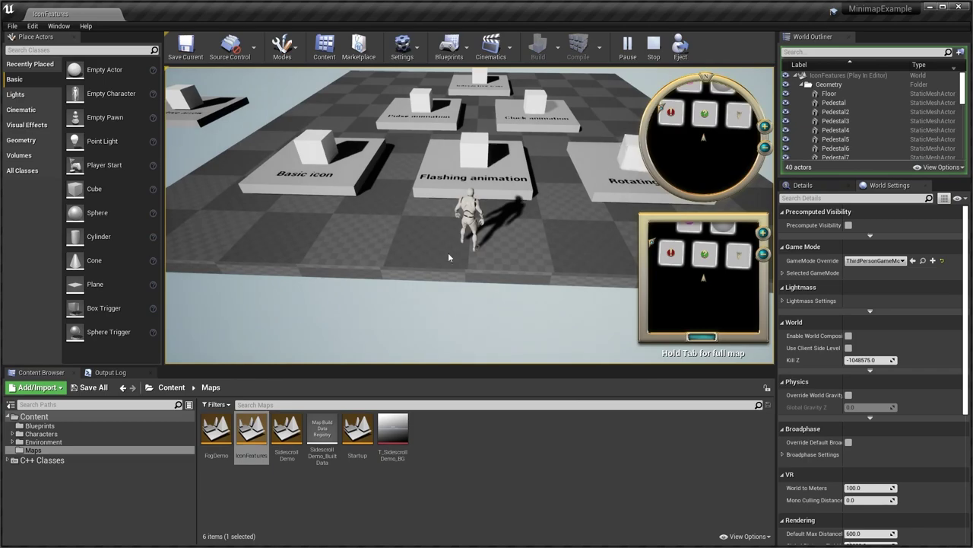
Walk over the Flashing, Clock and Pulse animation pedestals.
key("w")
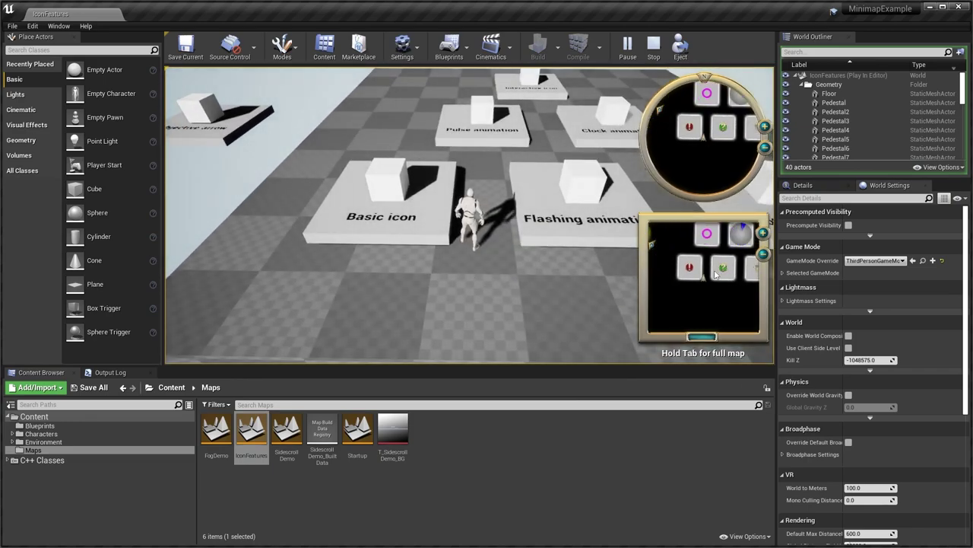
key("w")
key("d")
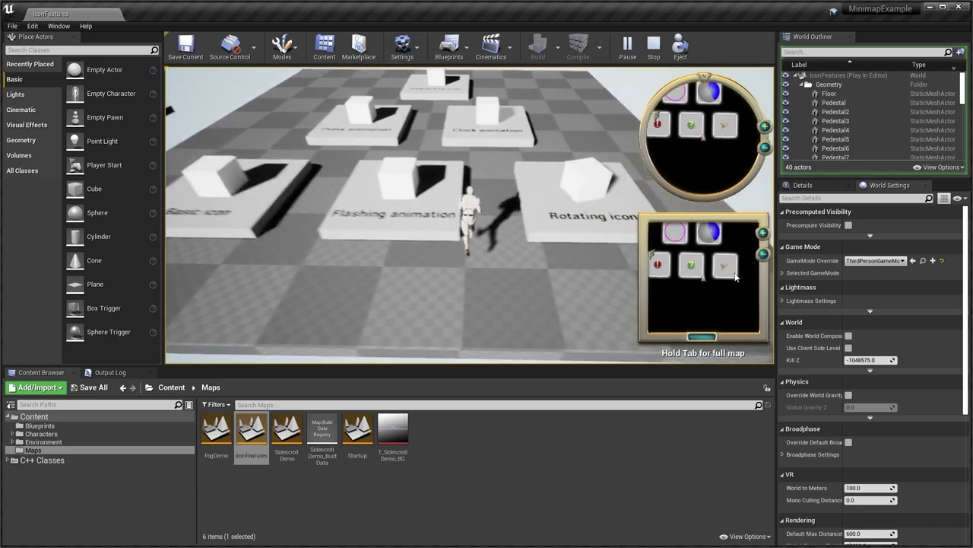
key("w")
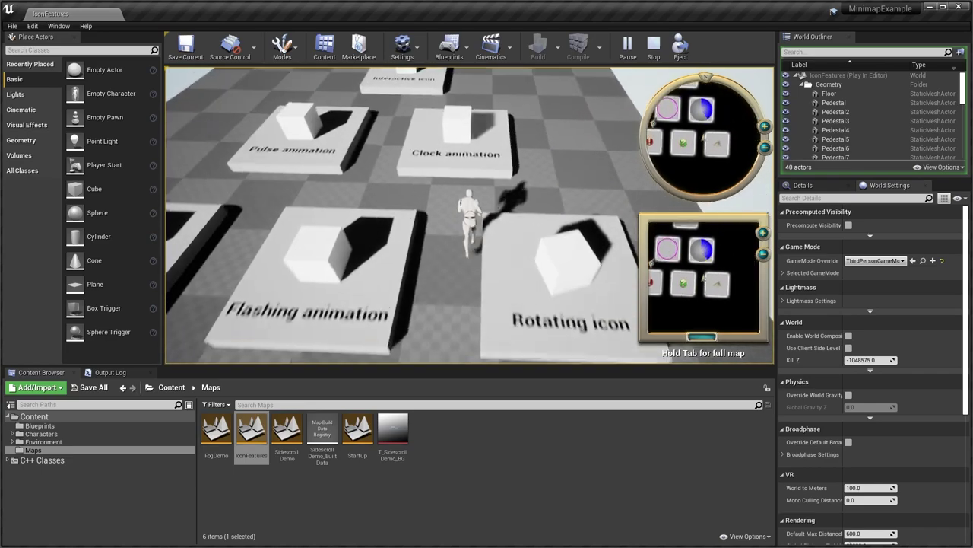
key("a")
Step onto the Interactive icon pedestal and orbit the camera around the character.
key("w")
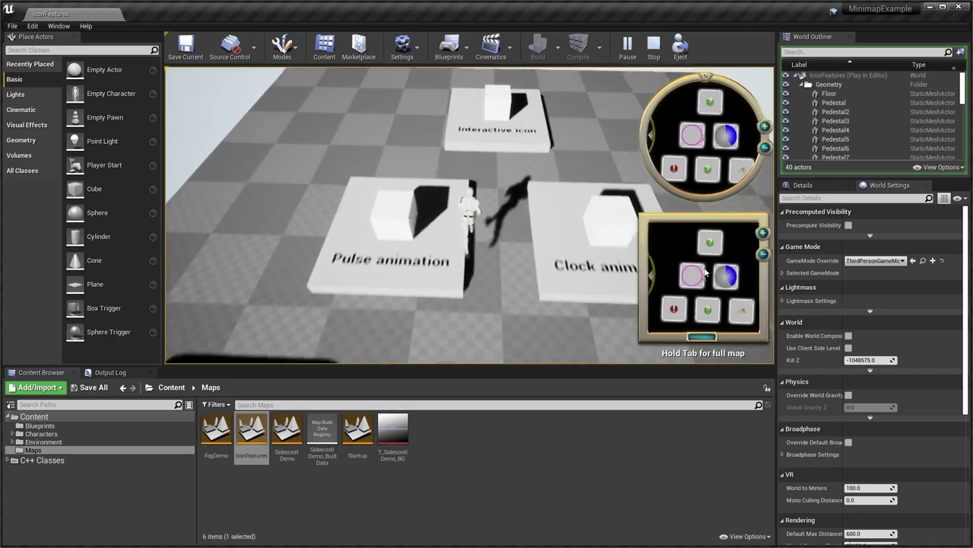
key("w")
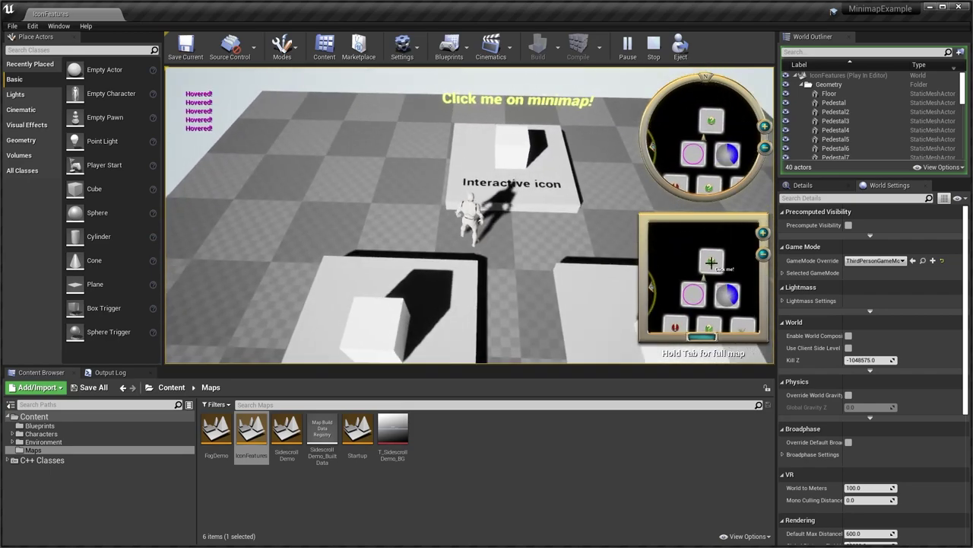
left_click_drag(711, 267, 673, 251)
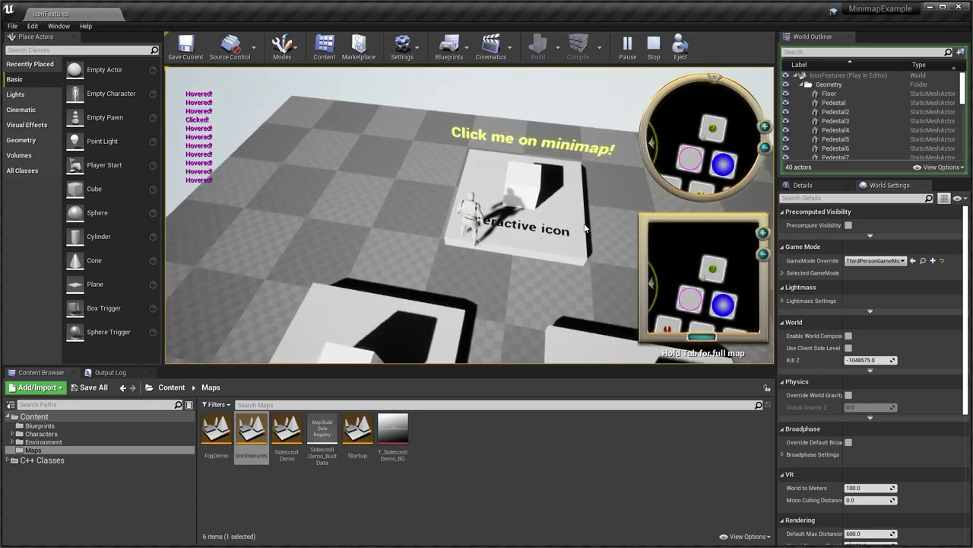
left_click_drag(583, 225, 626, 256)
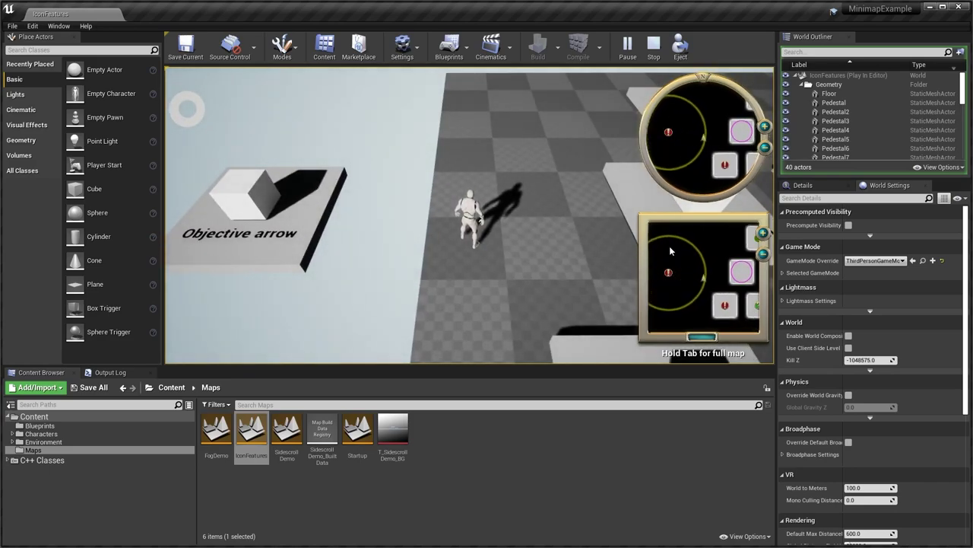
Run the character in the IconFeatures demo between the Basic icon and Rotating icon pedestals.
left_click(670, 299)
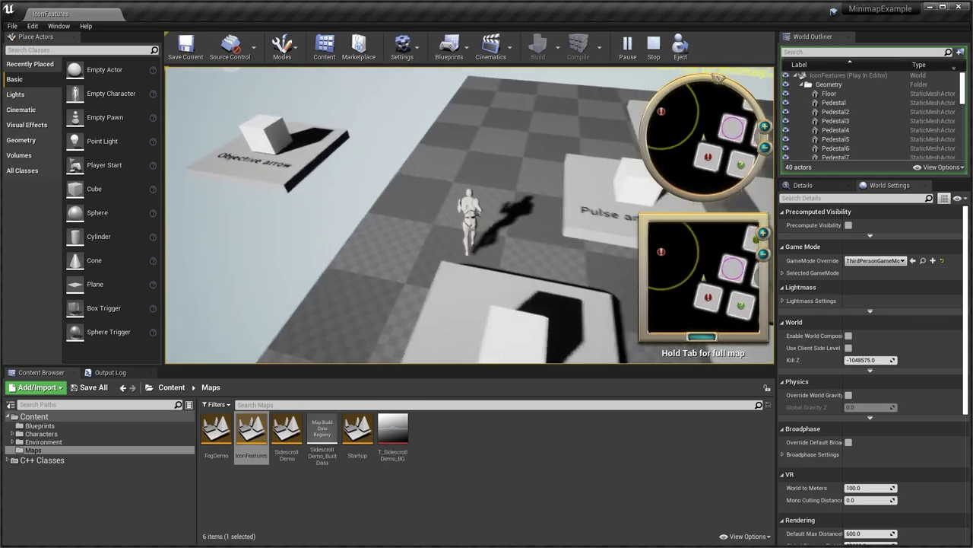
key("w")
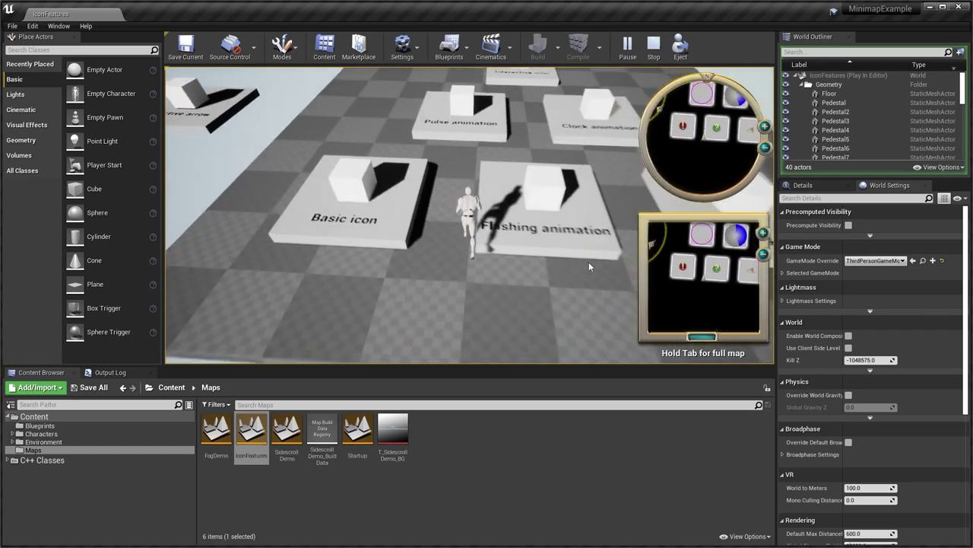
key("d")
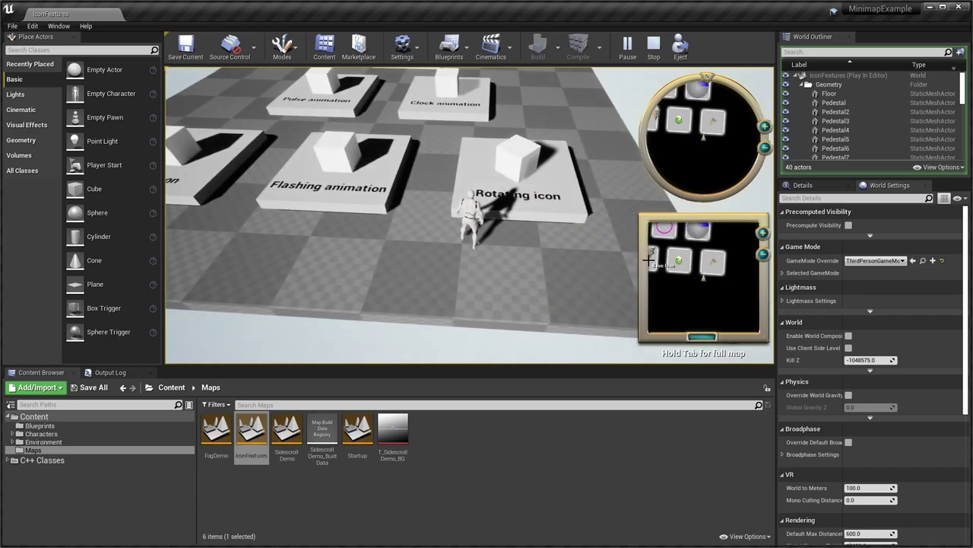
key("a")
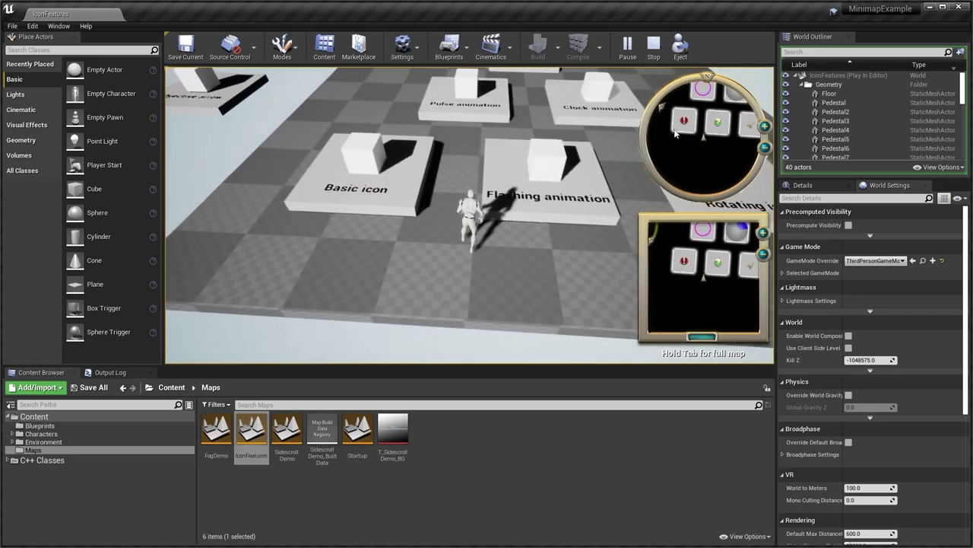
Run the character left and right across the Sidescroll Demo platforms, jumping over the gaps.
key("w")
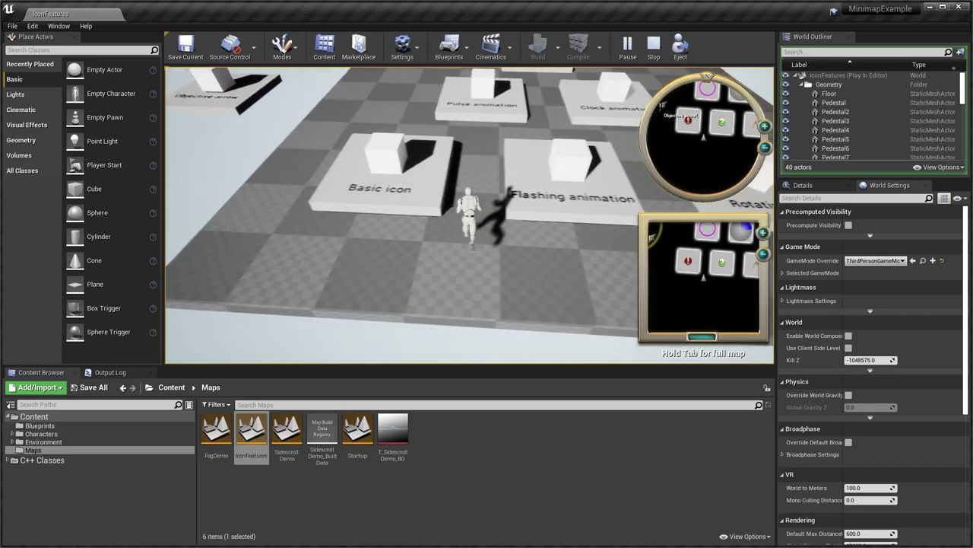
key("d")
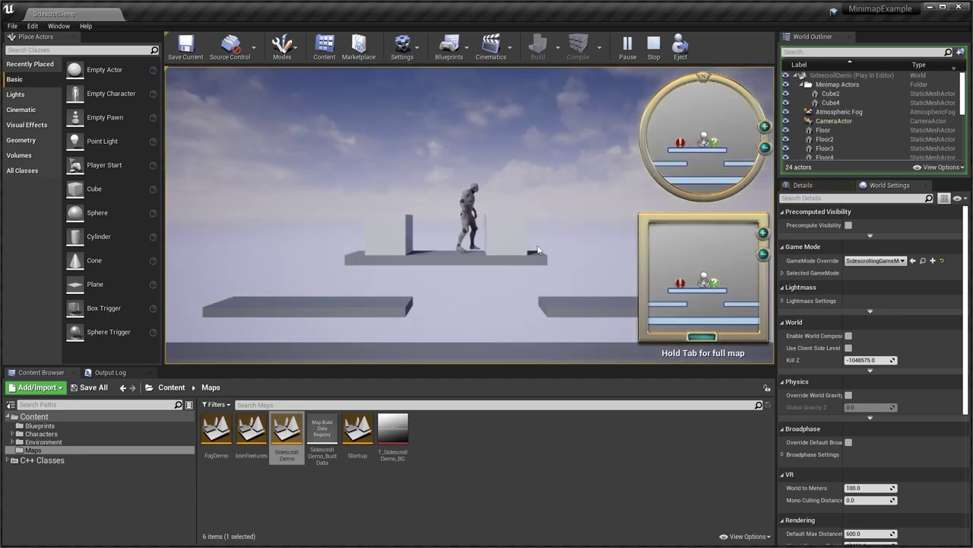
key("space")
key("a")
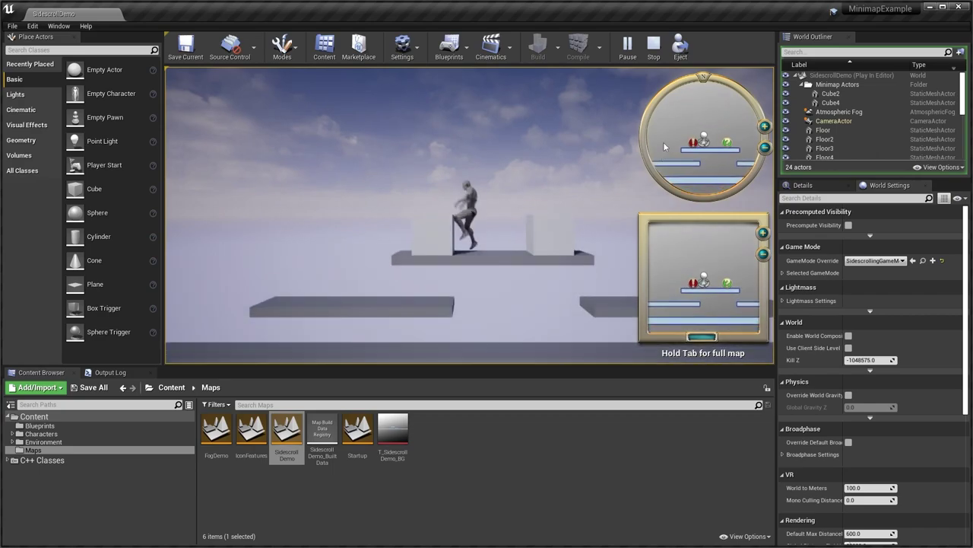
key("space")
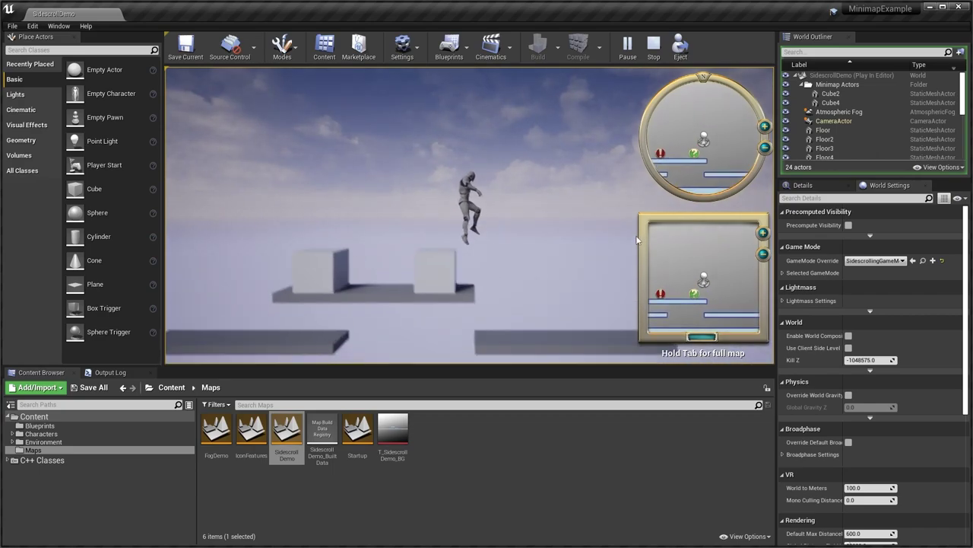
key("d")
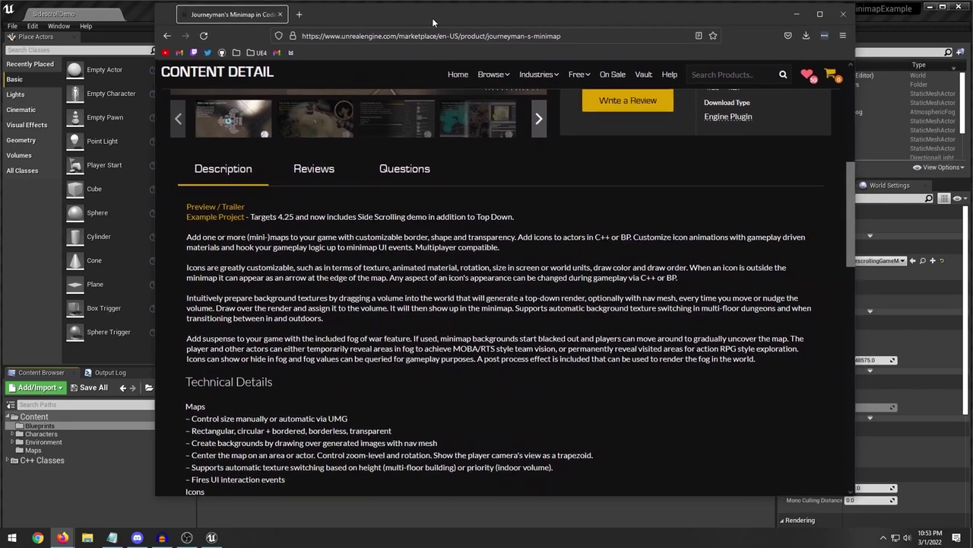
Scroll through the Journeyman's Minimap listing to read its description and supported engine versions.
scroll(552, 216, "up", 5)
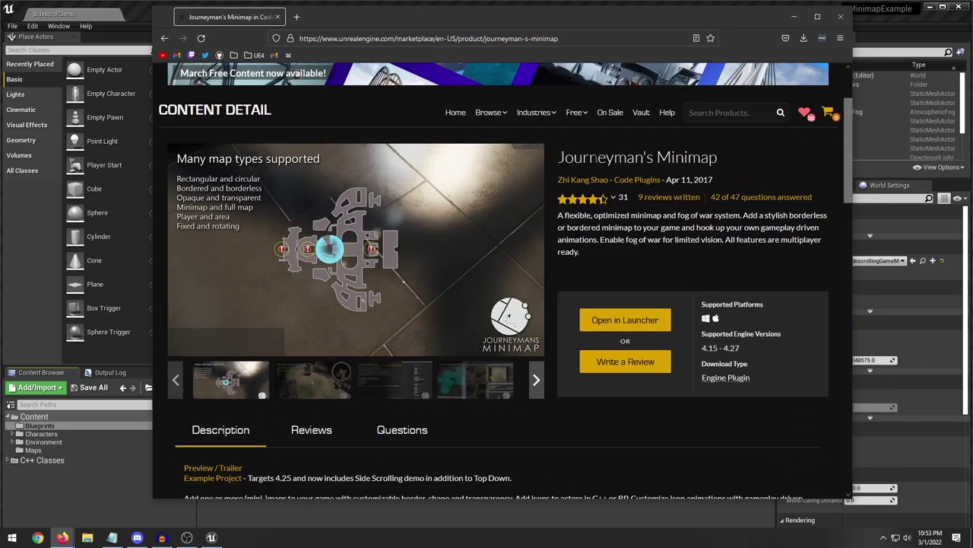
scroll(320, 394, "down", 2)
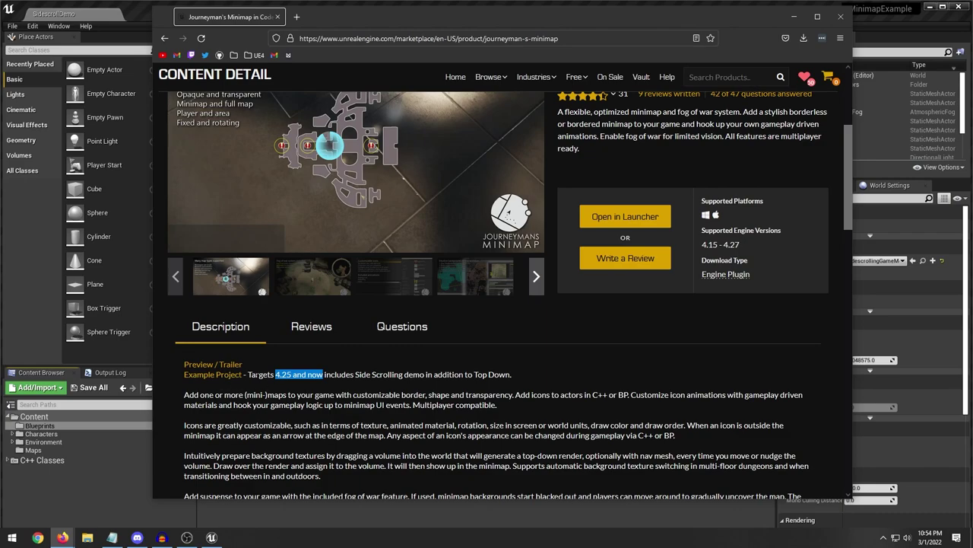
Return to the Unreal Editor and browse the Characters and Environment folders in the Content Browser.
left_click(795, 16)
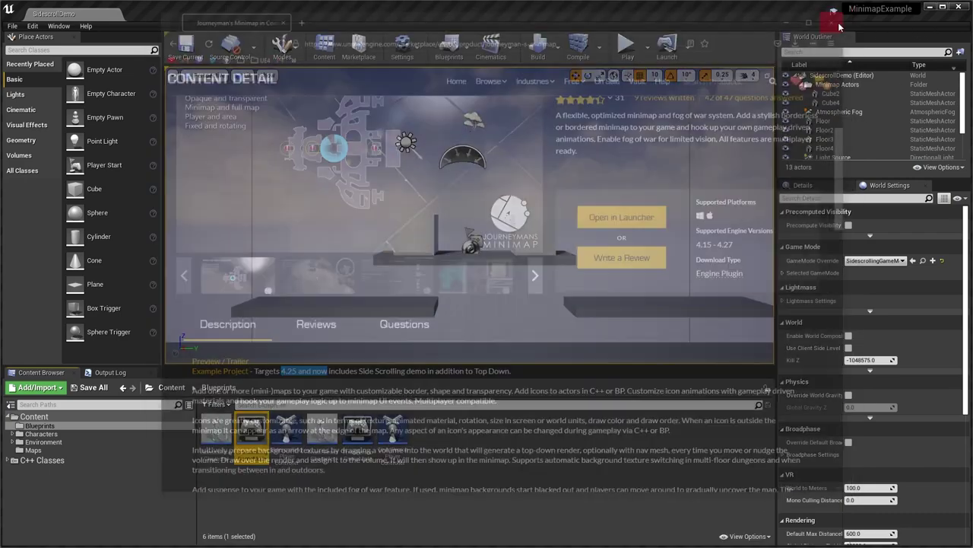
right_click_drag(456, 220, 602, 248)
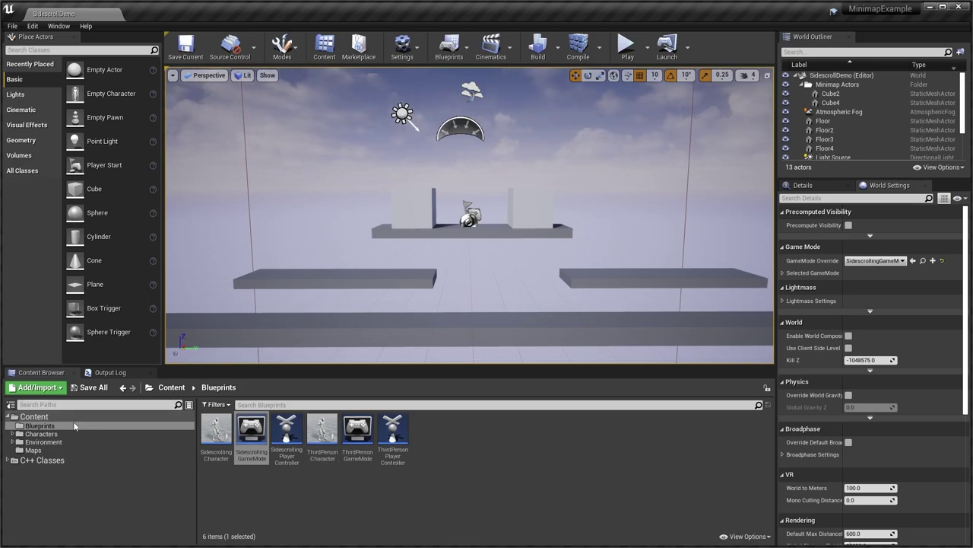
left_click(44, 434)
left_click(48, 441)
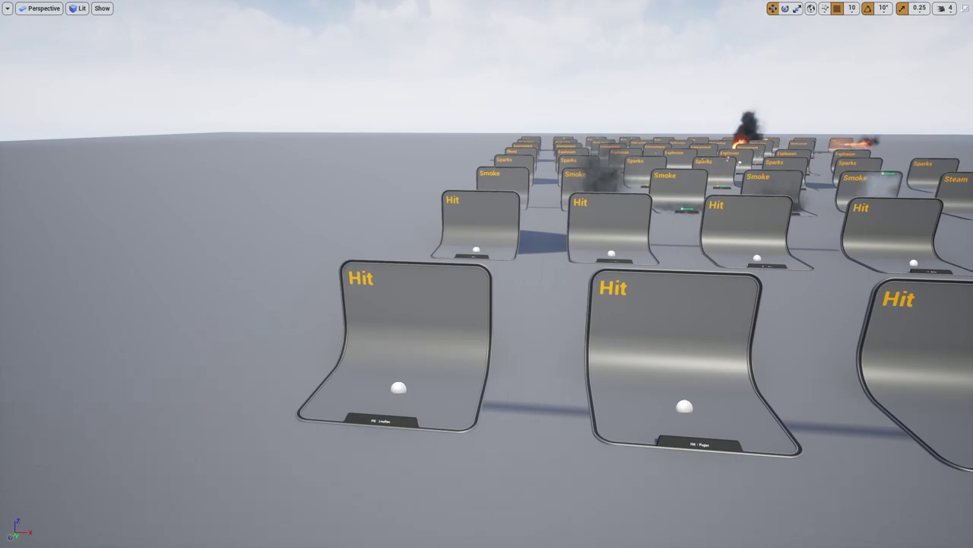
Start a Play-in-Editor session of the VFX demo level with Alt+P and capture the mouse.
right_click_drag(487, 274, 452, 272)
key("alt+p")
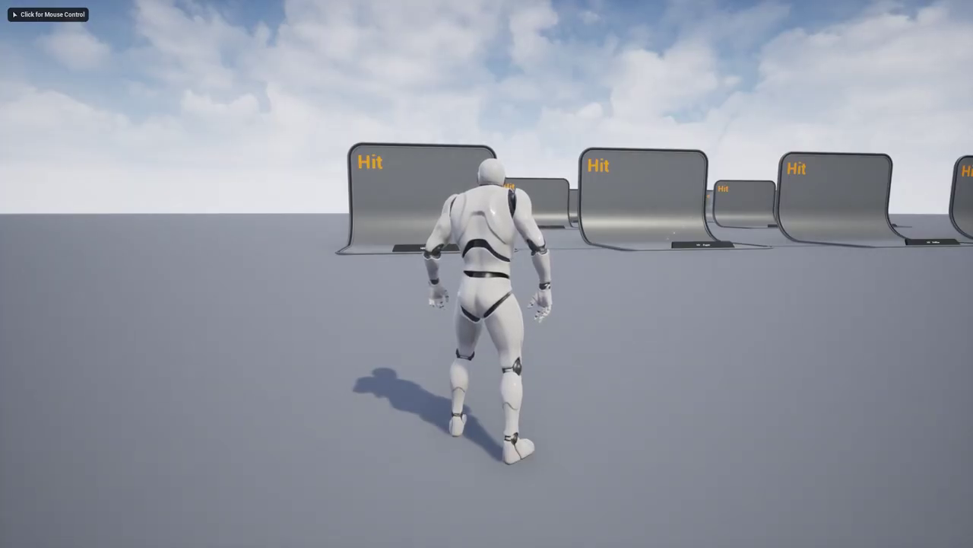
left_click(486, 274)
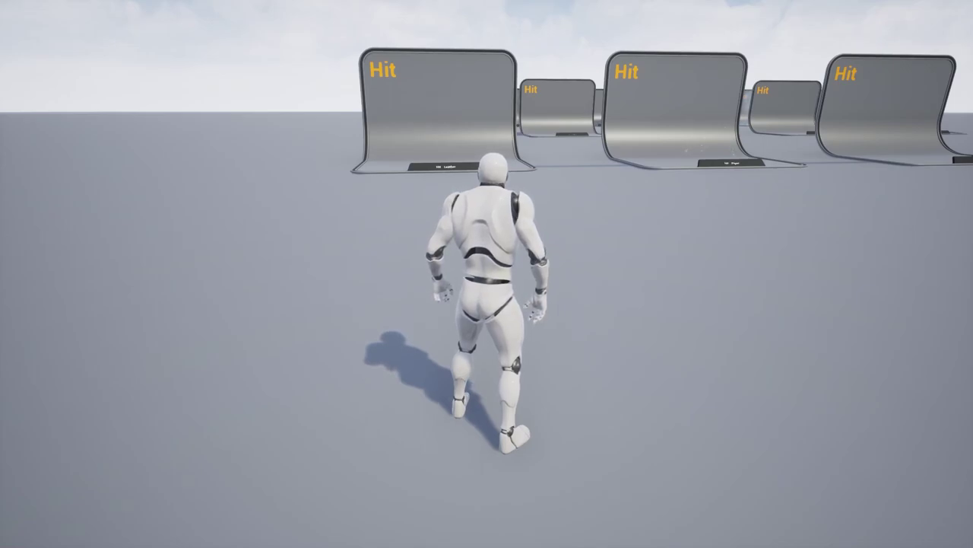
Run the mannequin along the Hit panels past Hit - Paper and Hit - Rubber toward Hit - Vegetation.
key("w")
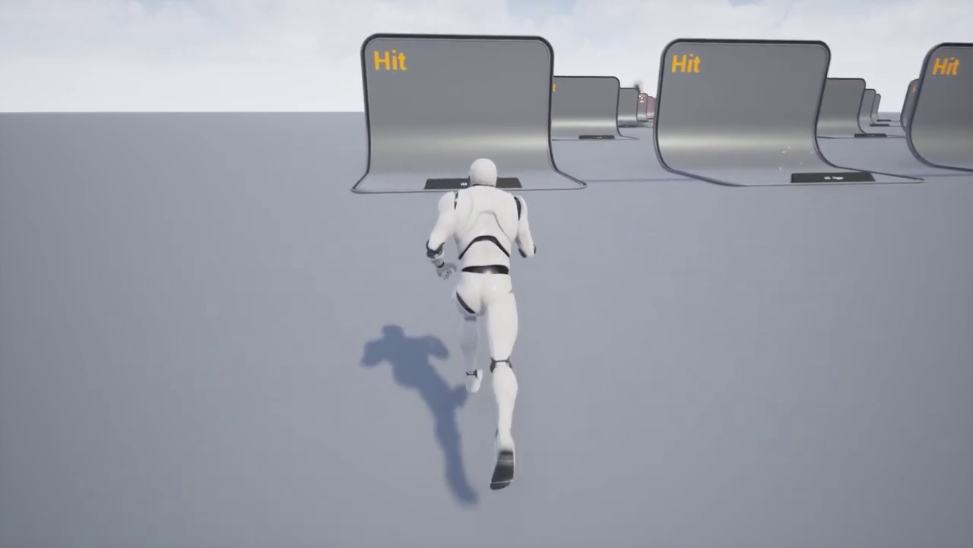
key("a")
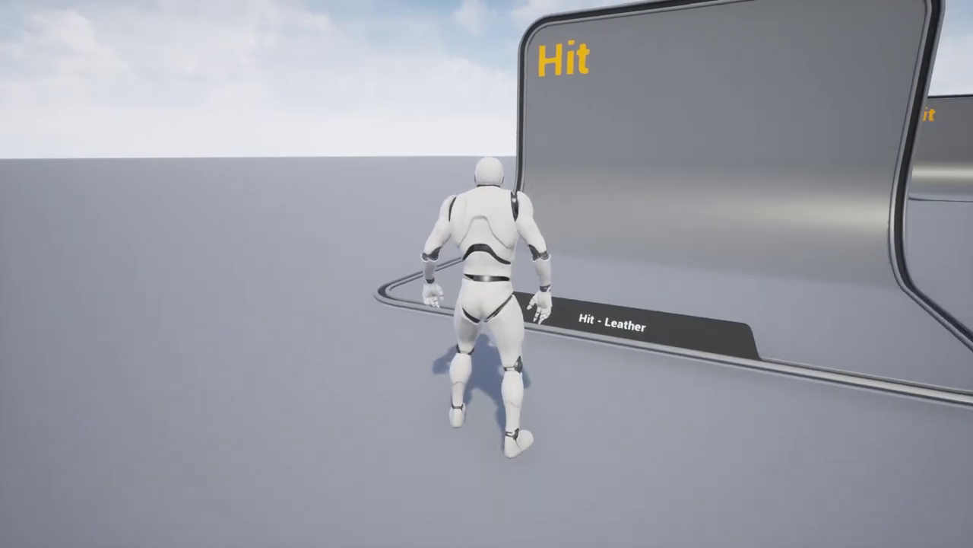
key("d")
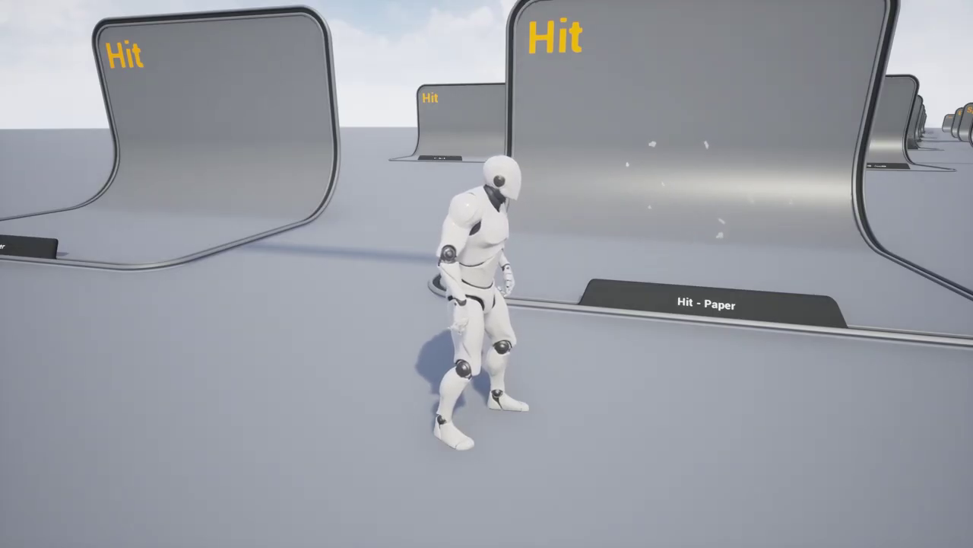
key("d")
key("d")
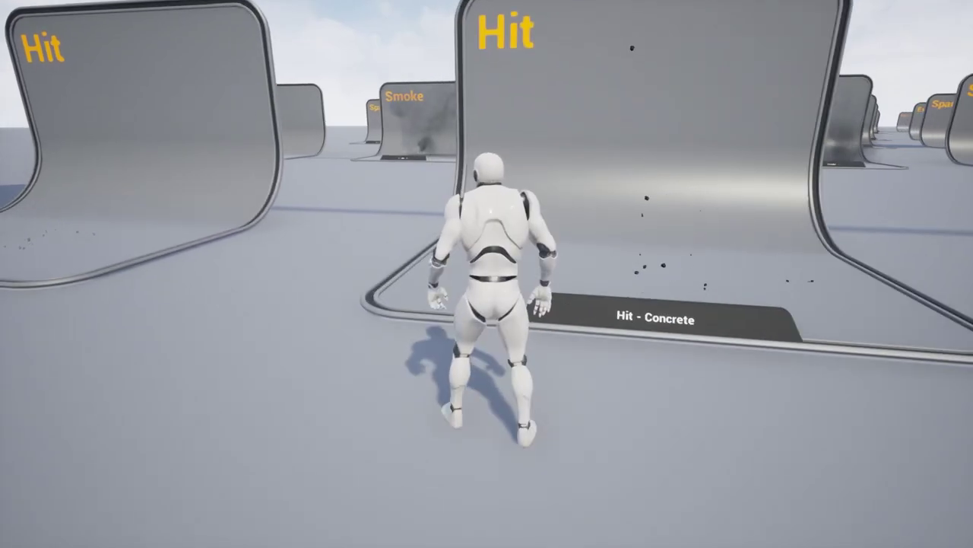
Run the mannequin past Hit - Ceramic and Hit - Default, then along Smoke - D and Smoke - F to Steam - A.
key("d")
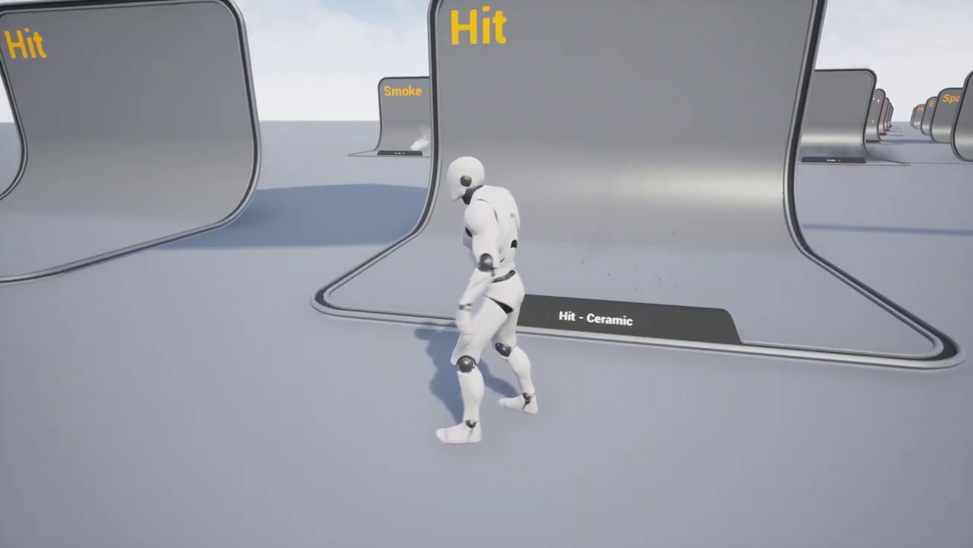
key("d")
key("w")
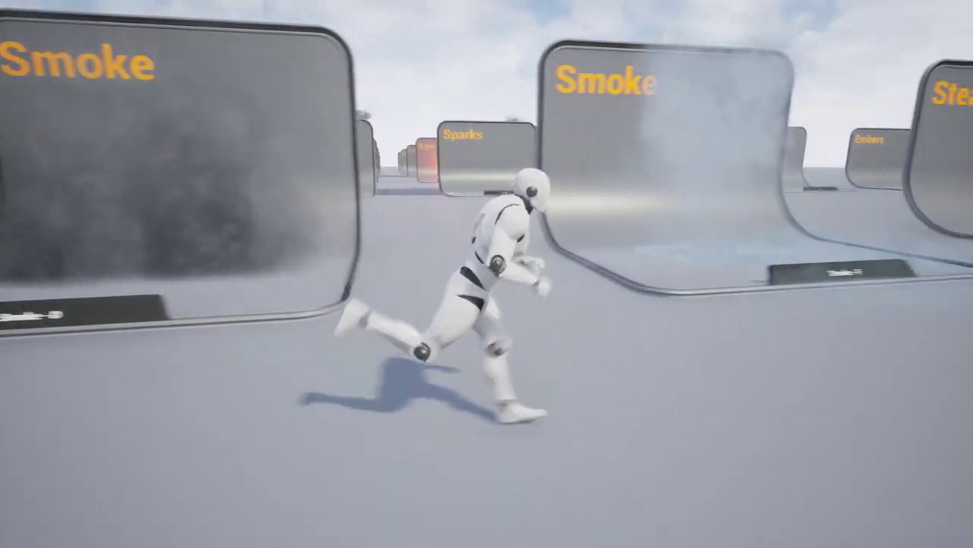
key("d")
key("d")
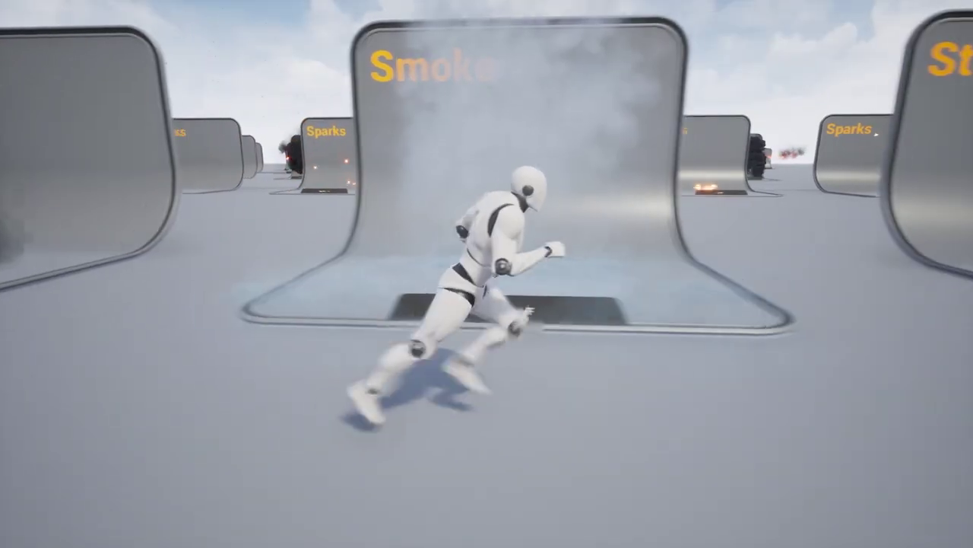
key("d")
key("w")
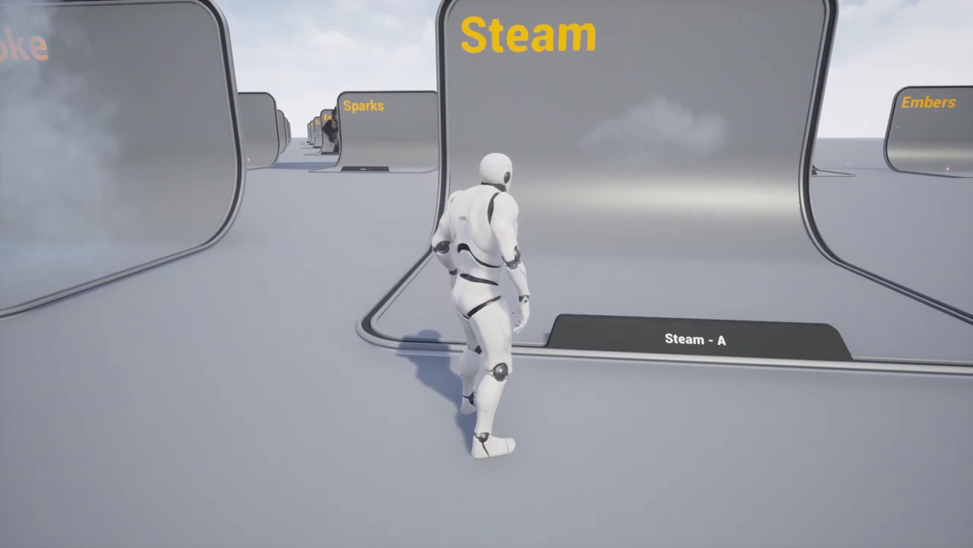
key("w")
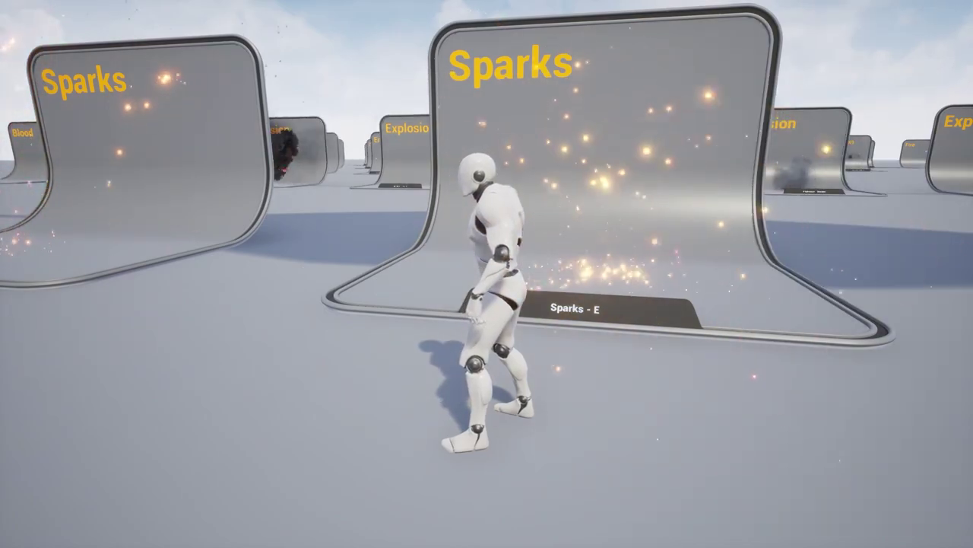
Move the character left along the Sparks boards and stop at Sparks - B.
key("a")
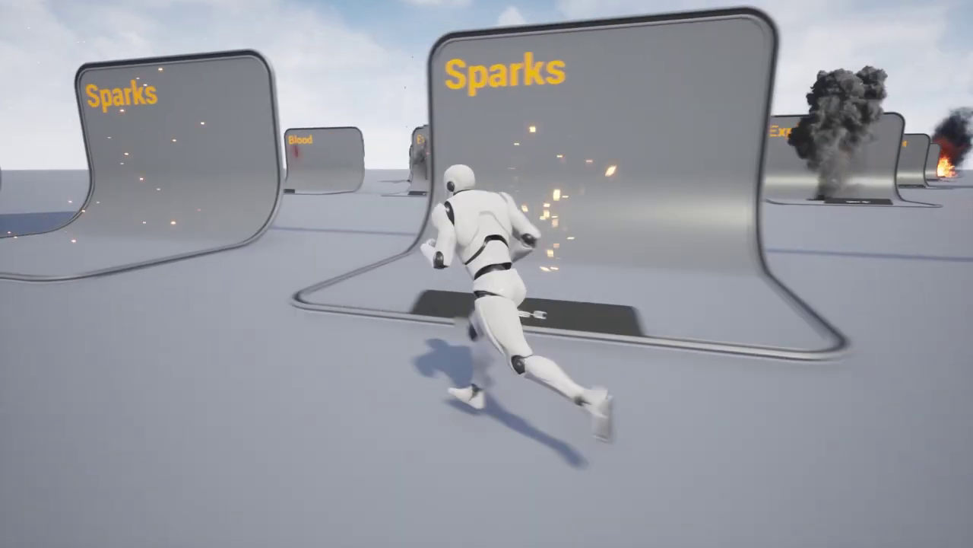
key("a")
key("a")
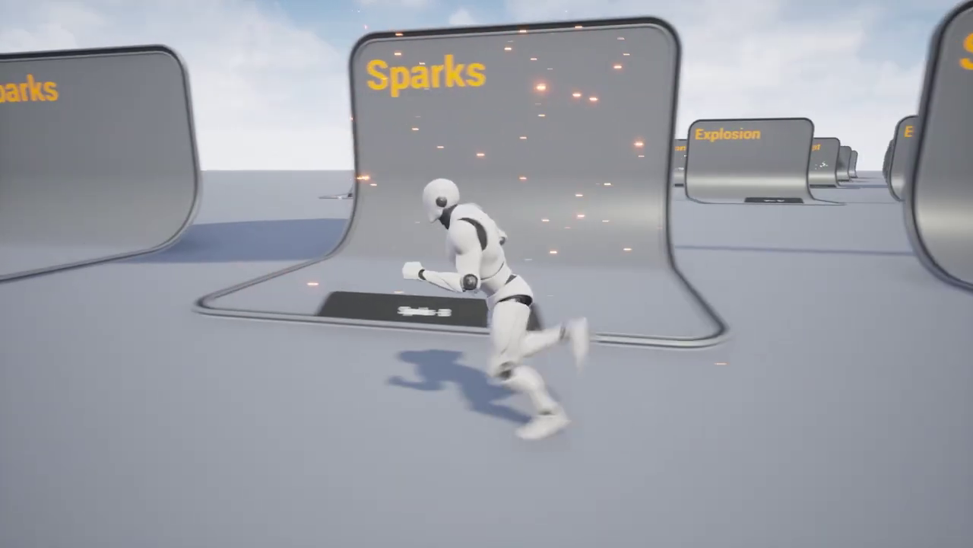
key("a")
key("a")
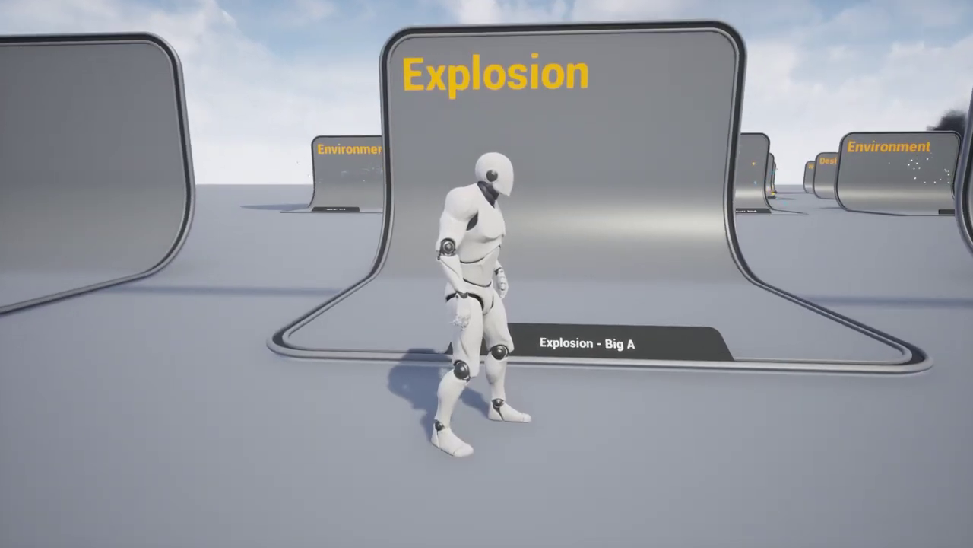
Walk the character past Explosion - Big A, Big B and Molotov, on to Explosion - Side.
key("s")
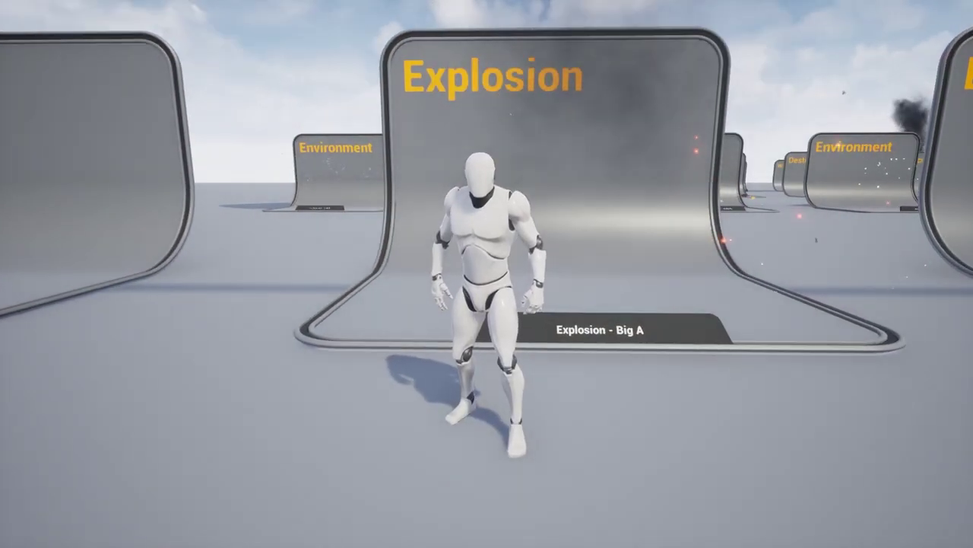
key("d")
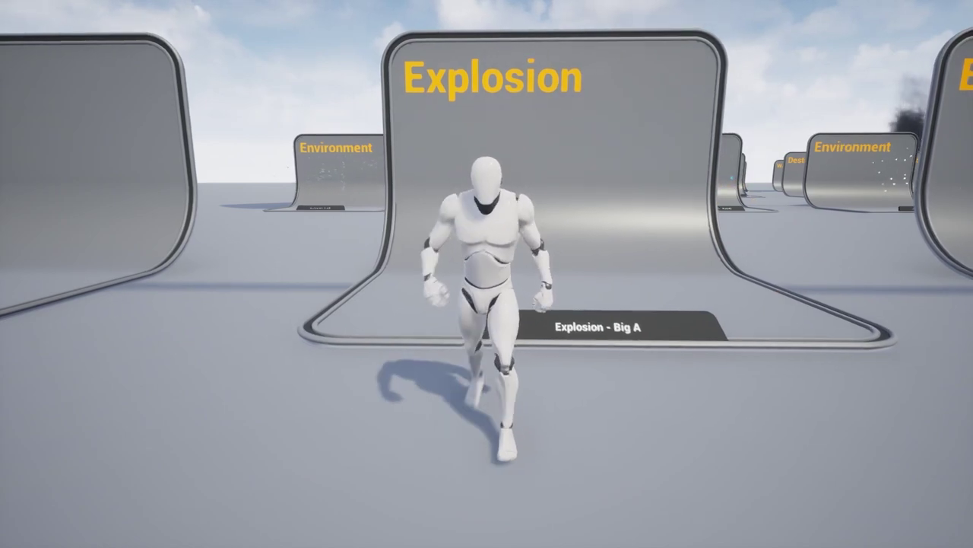
key("w")
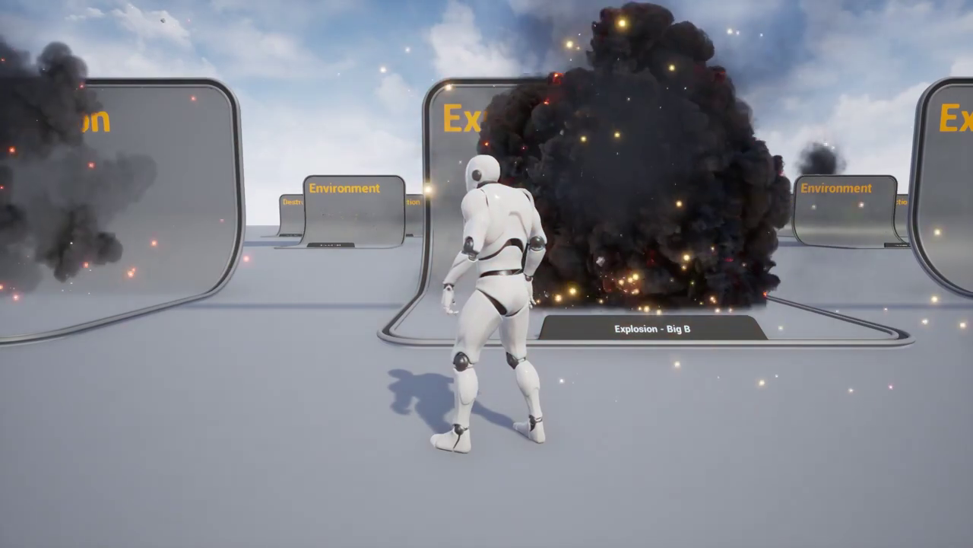
key("s")
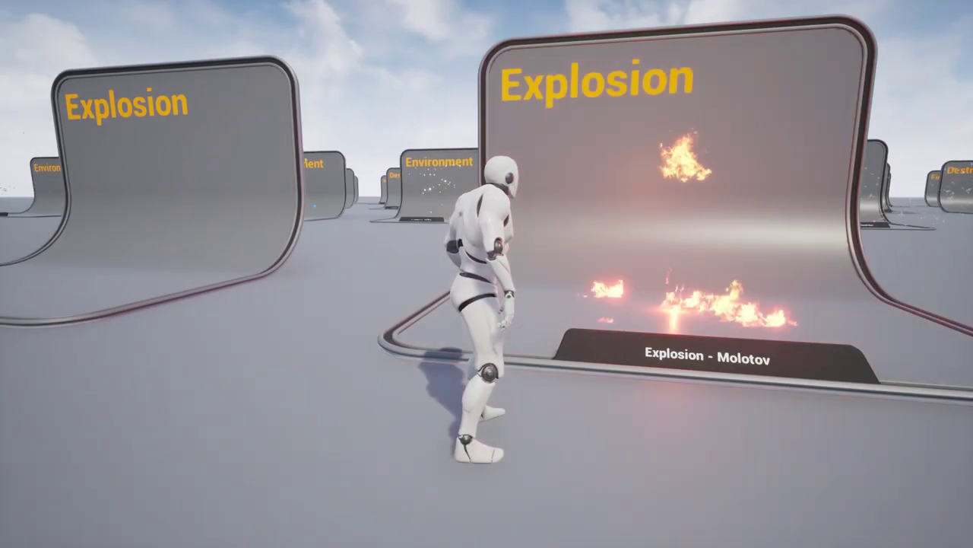
key("w")
key("a")
key("a")
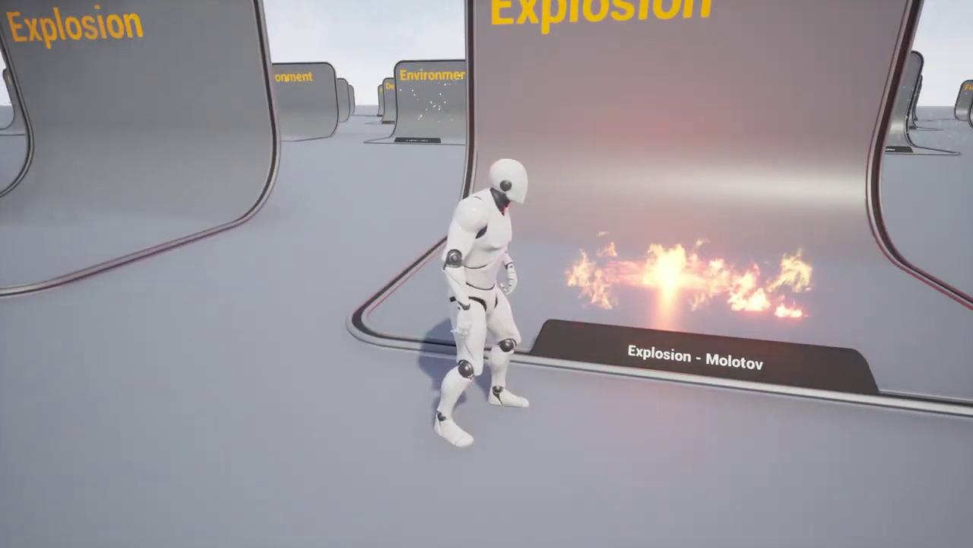
key("w")
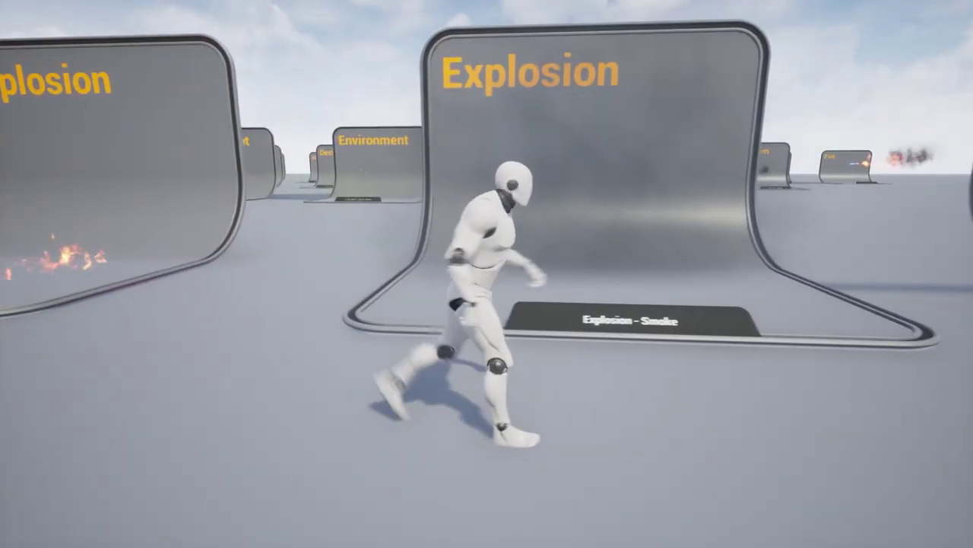
key("d")
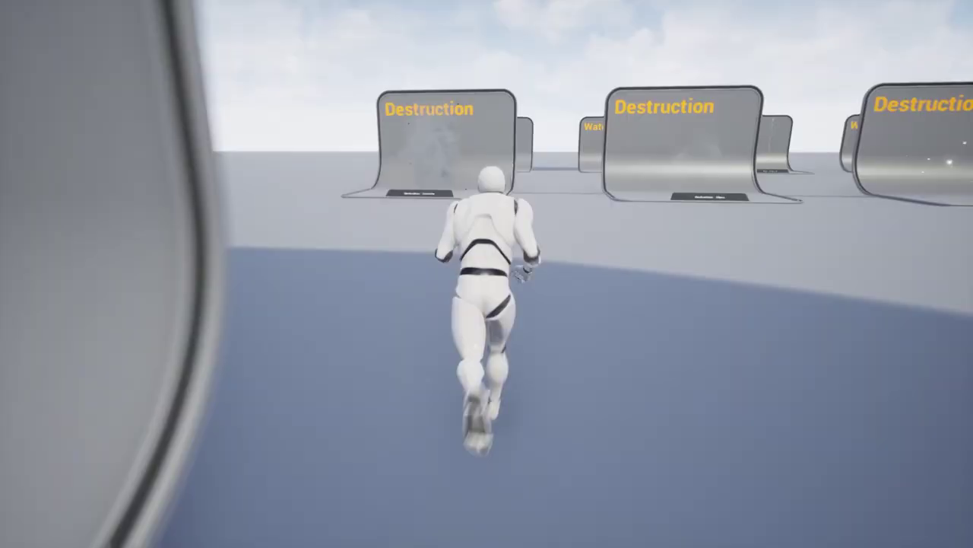
Run the character from Destruction - Concrete along the Destruction row to Building B.
key("w")
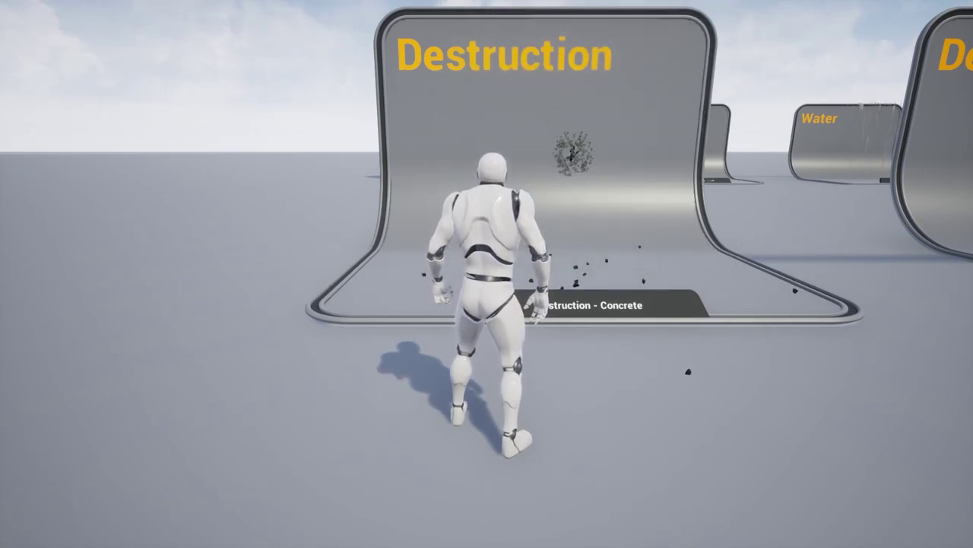
key("a")
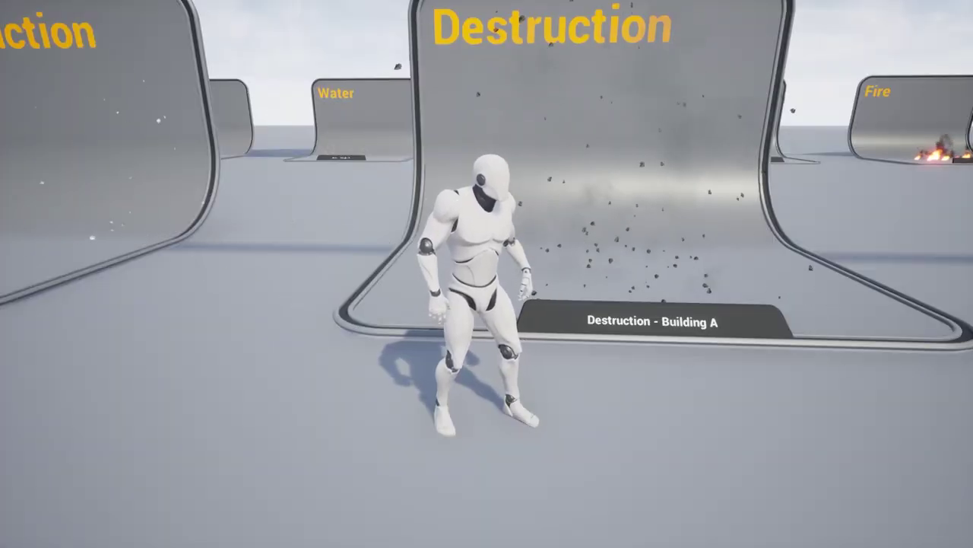
key("d")
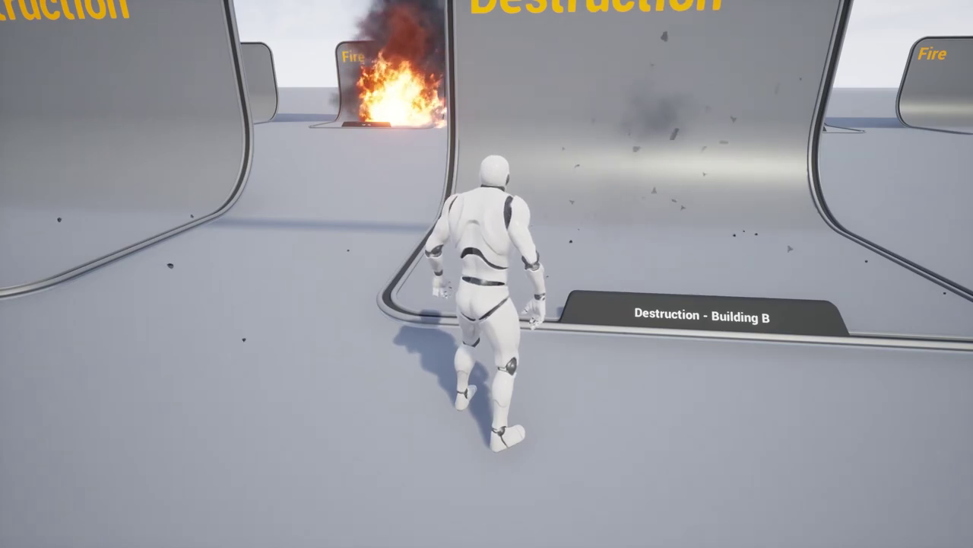
key("a")
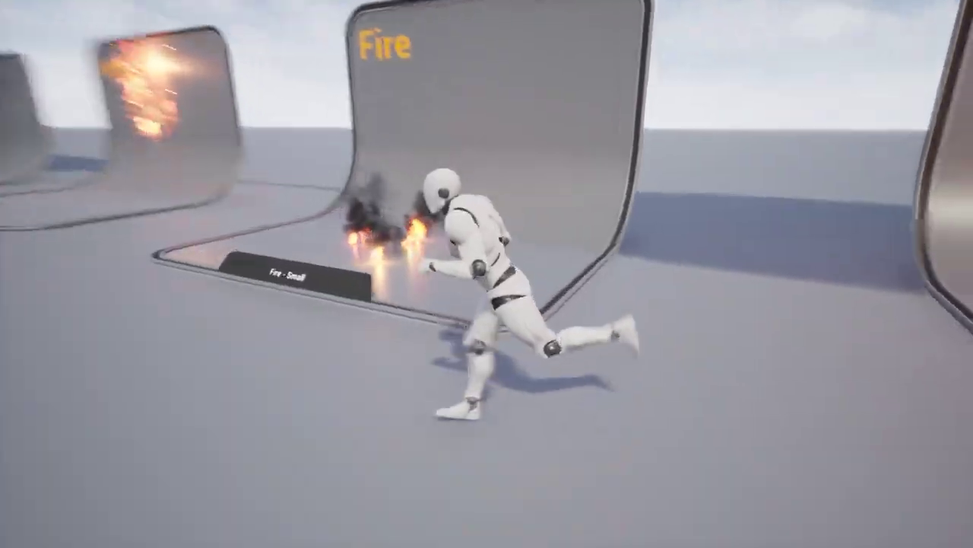
Run the character past Fire - Small and Fire - Wall, then on past the Water boards.
key("w")
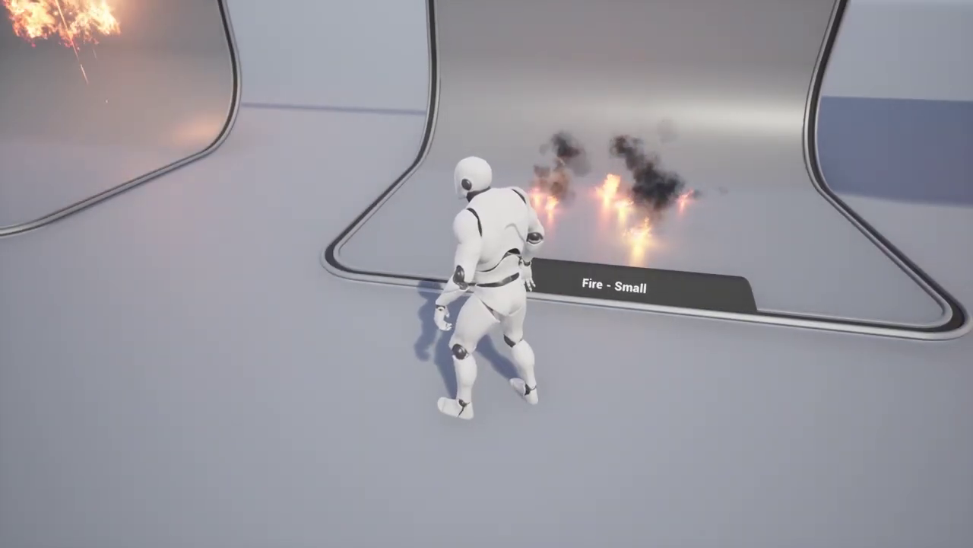
key("s")
key("a")
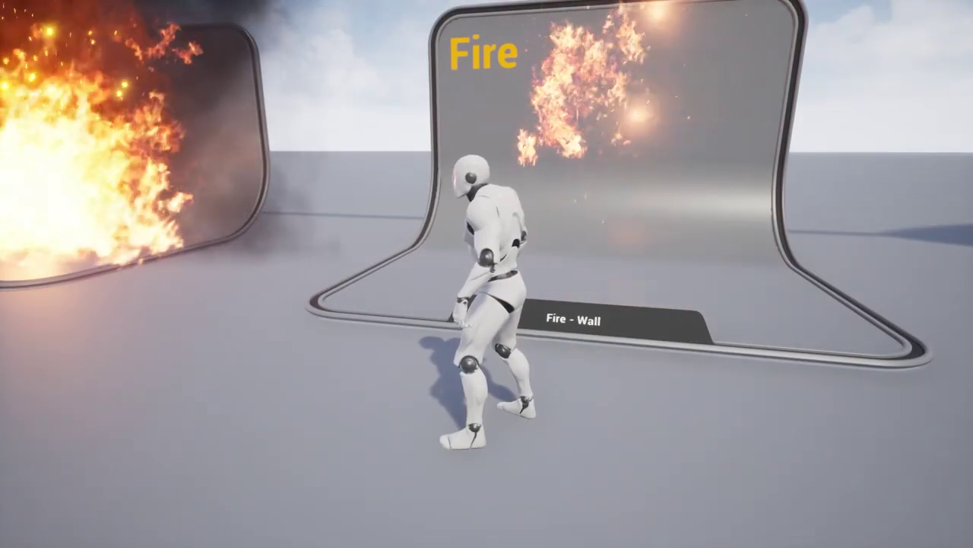
key("a")
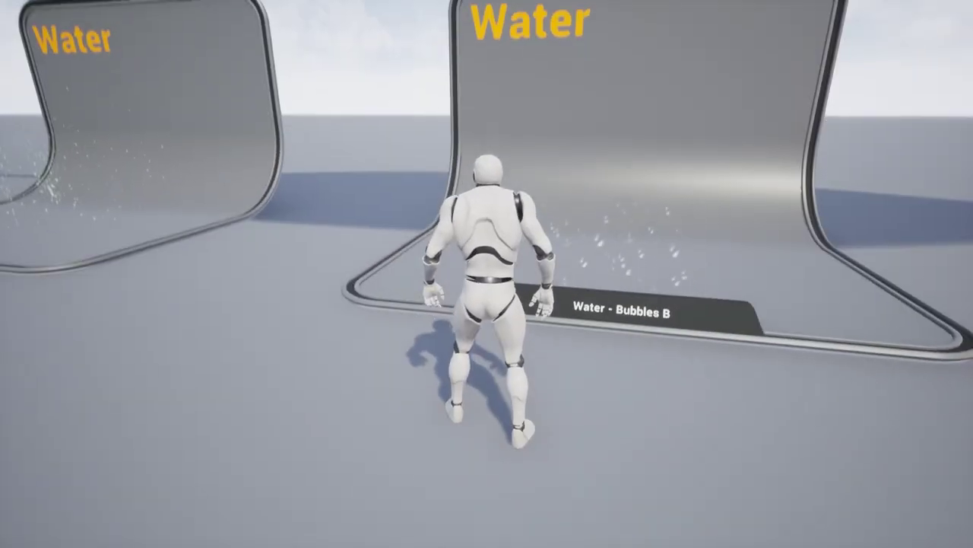
key("a")
key("a")
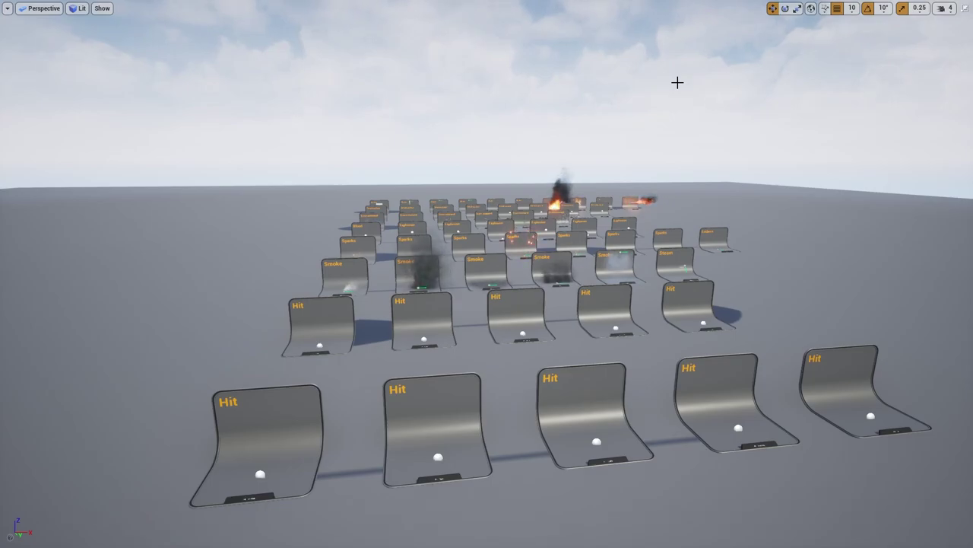
Exit full-screen, locate the level's P_Smoke_B emitter asset, and open it in Cascade.
key("F11")
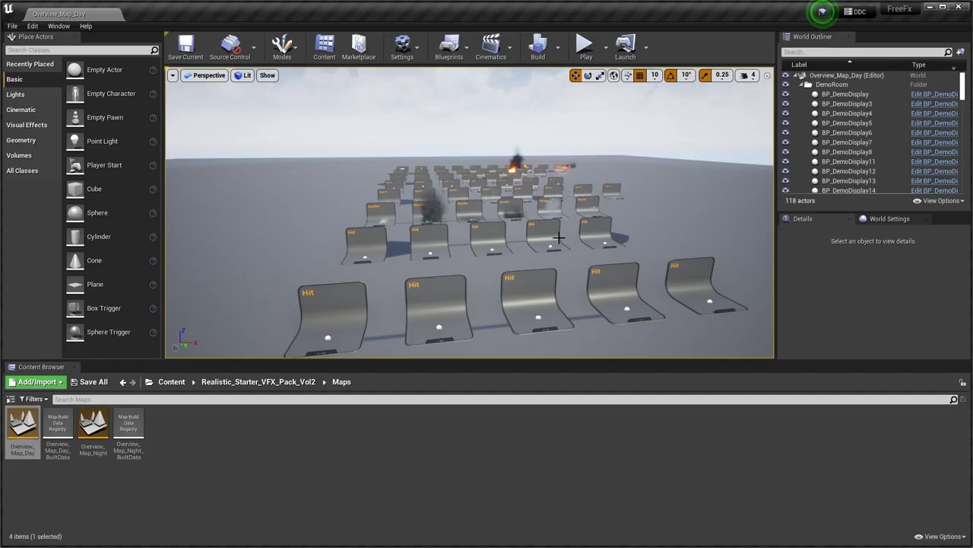
scroll(453, 209, "up", 5)
left_click(453, 209)
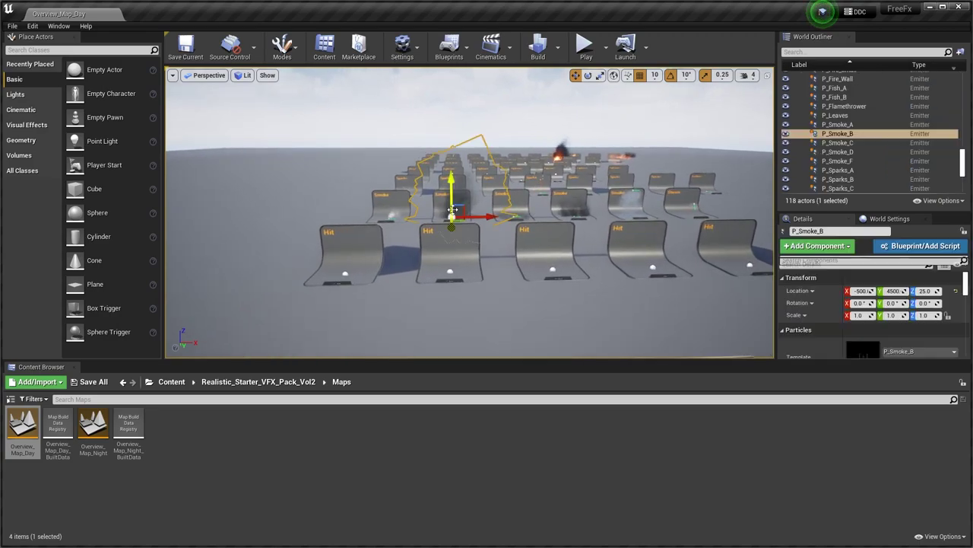
right_click(837, 134)
left_click(860, 152)
double_click(58, 422)
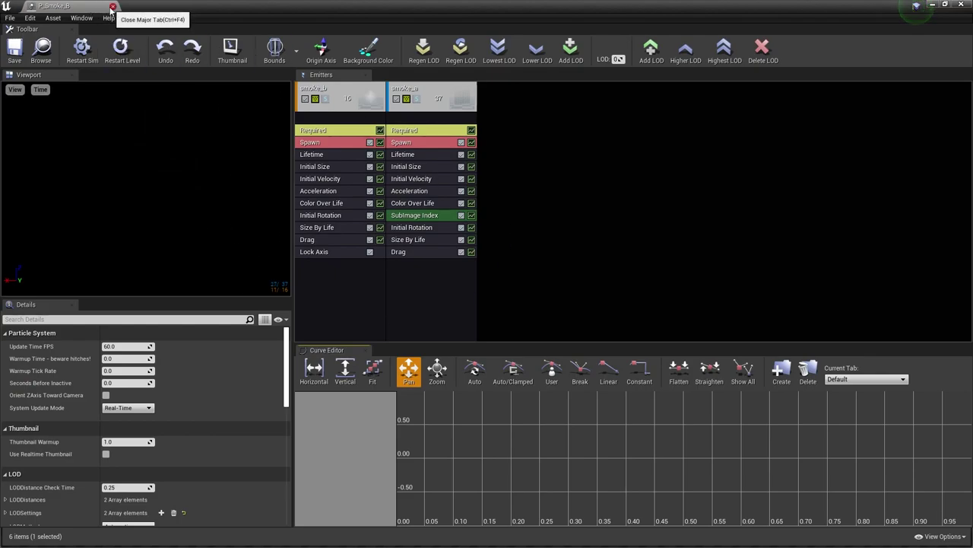
Close the P_Smoke_B Cascade editor, returning to the Particles/Smoke folder in the level editor.
left_click(112, 7)
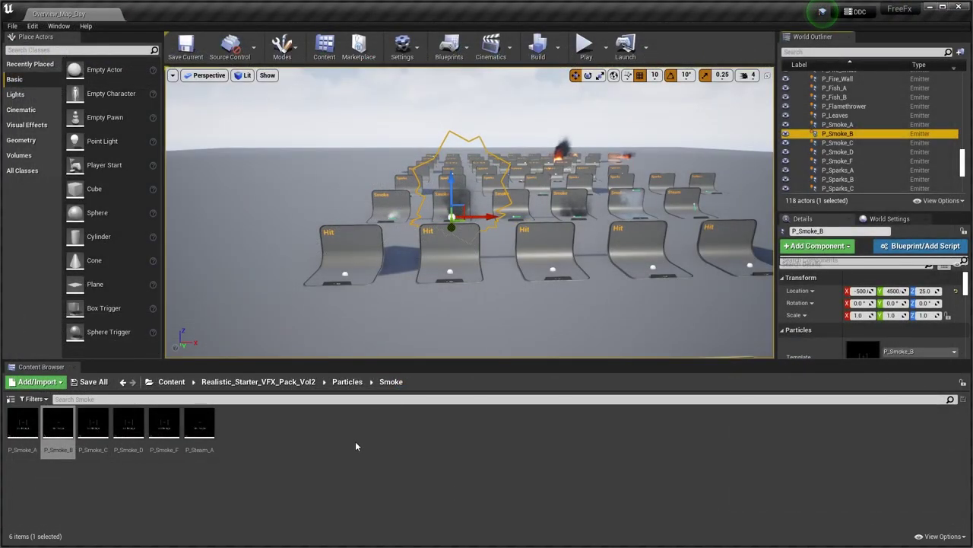